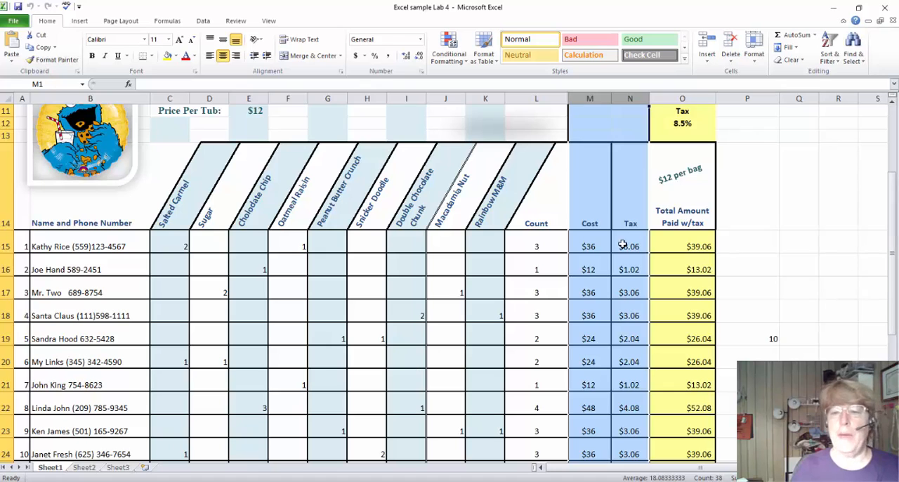
# Apply the Comma number style to the Cost, Tax and Total Amount values in M15:O32 and to the tax rate in O12.
pyautogui.moveTo(598, 246); pyautogui.dragTo(669, 444)
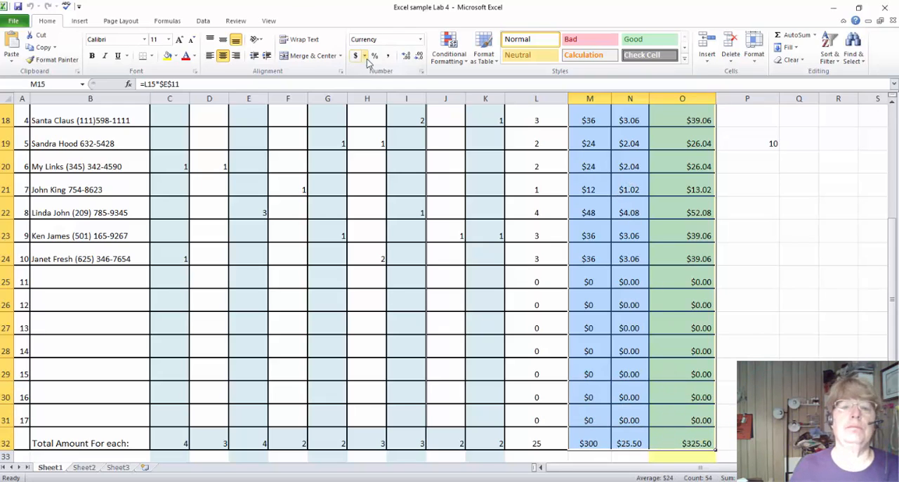
pyautogui.click(388, 60)
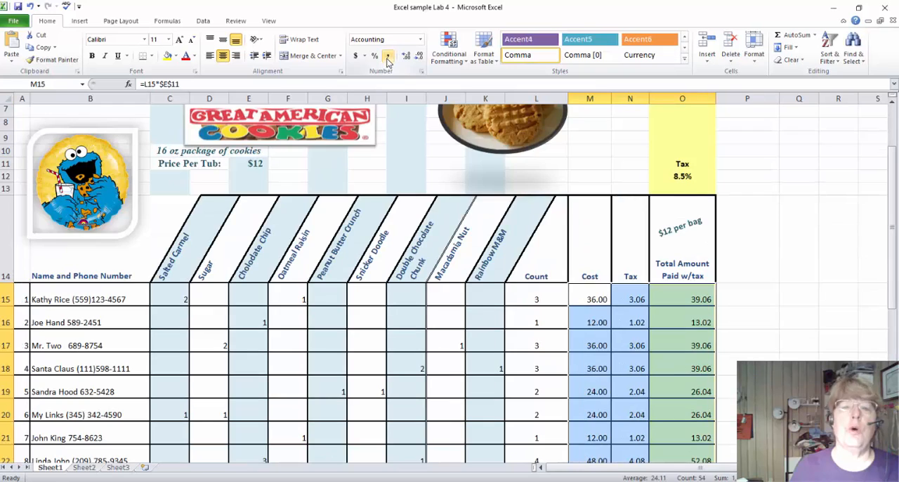
pyautogui.click(685, 173)
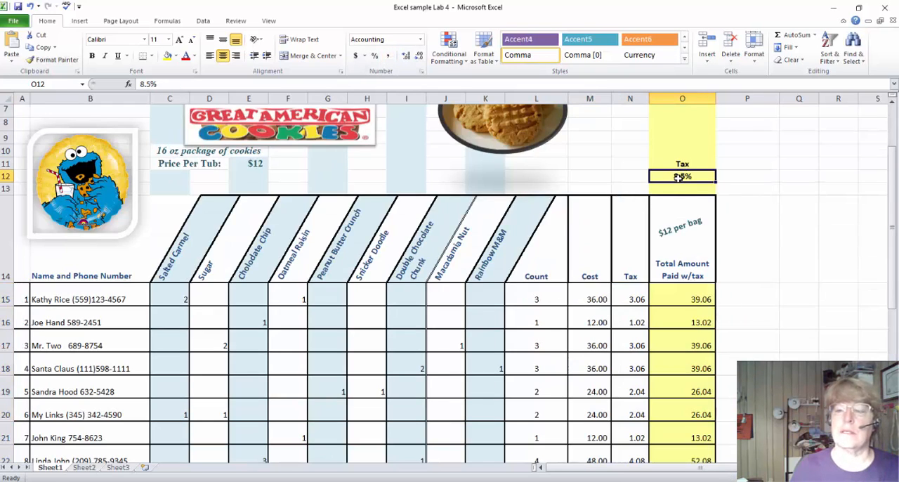
pyautogui.click(388, 56)
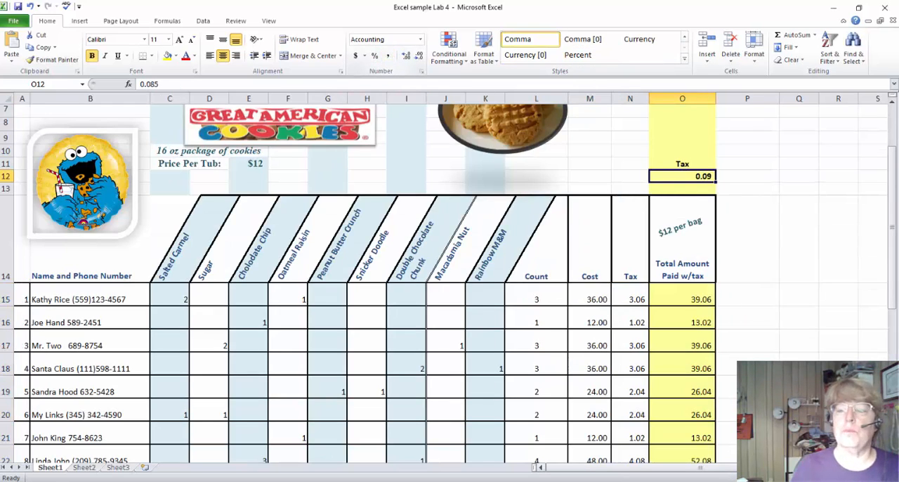
# Try the Accounting dollar format on the Cost values in M15:M32, and return them to the Comma style.
pyautogui.scroll(1, 558, 447)
pyautogui.scroll(1, 559, 448)
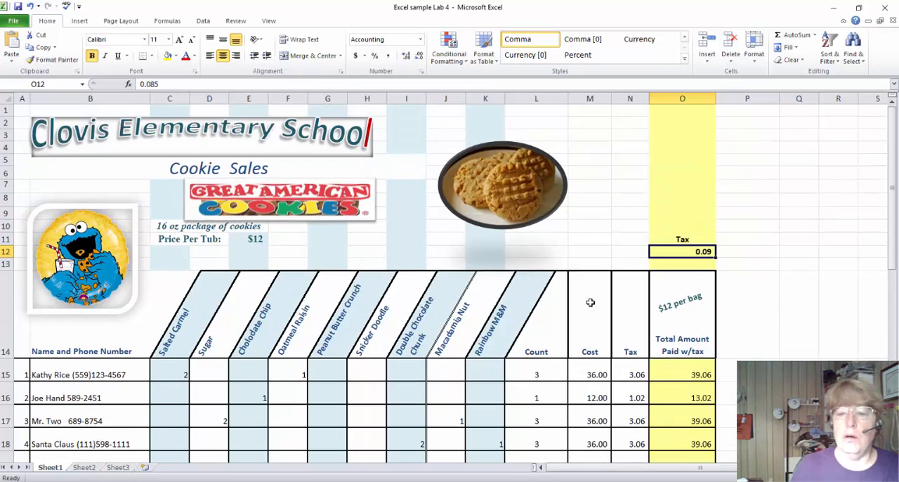
pyautogui.moveTo(593, 374); pyautogui.dragTo(601, 441)
pyautogui.scroll(2, 597, 221)
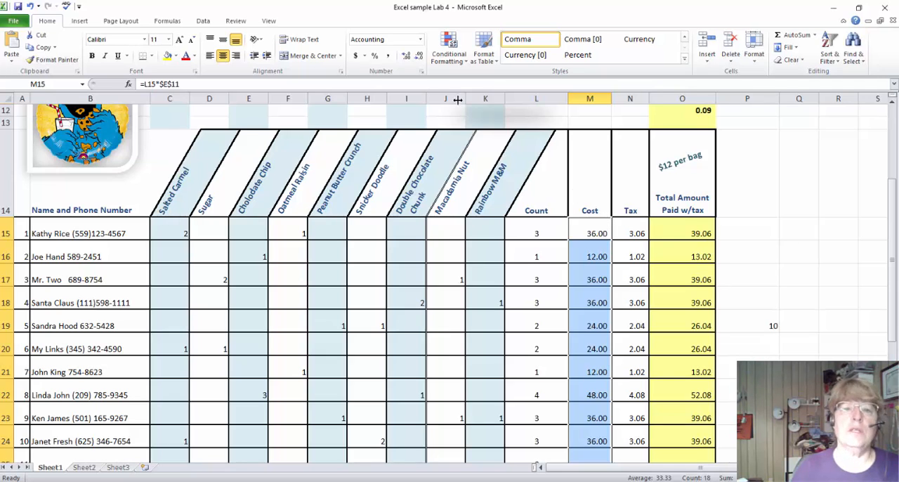
pyautogui.click(357, 56)
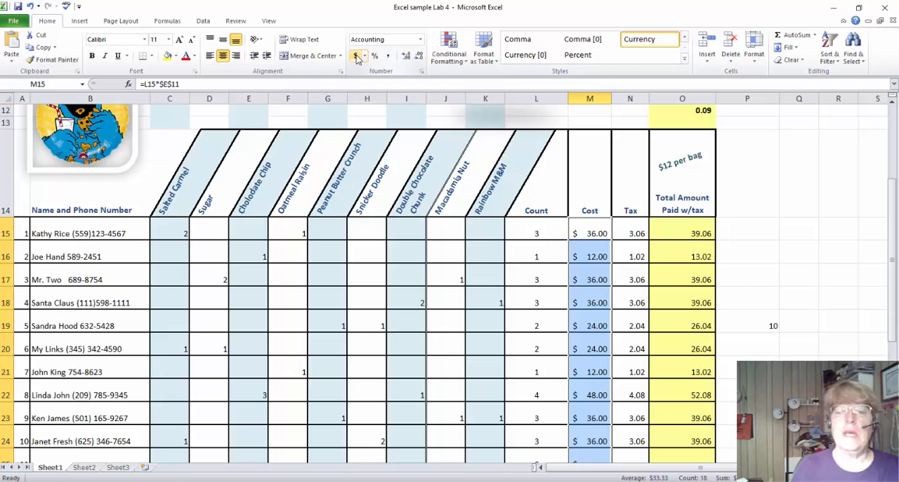
pyautogui.click(388, 56)
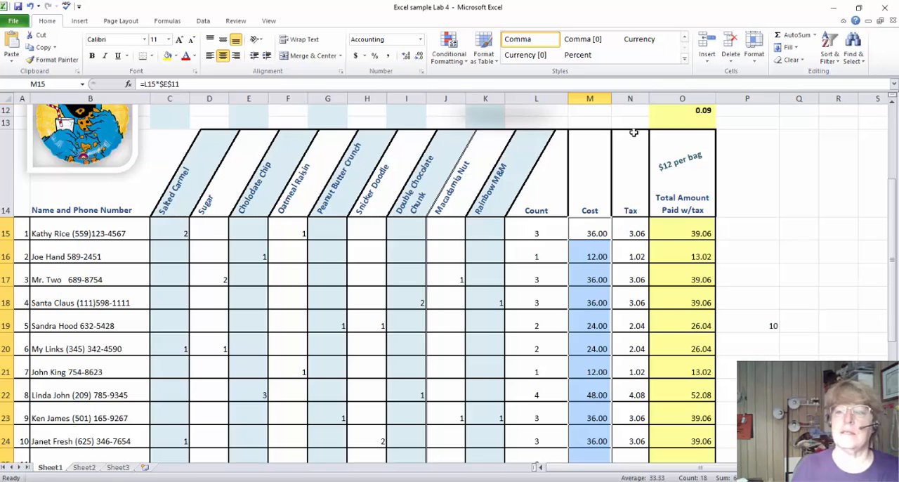
# Apply the Accounting dollar format to the whole Total Amount column, column O.
pyautogui.scroll(4, 657, 172)
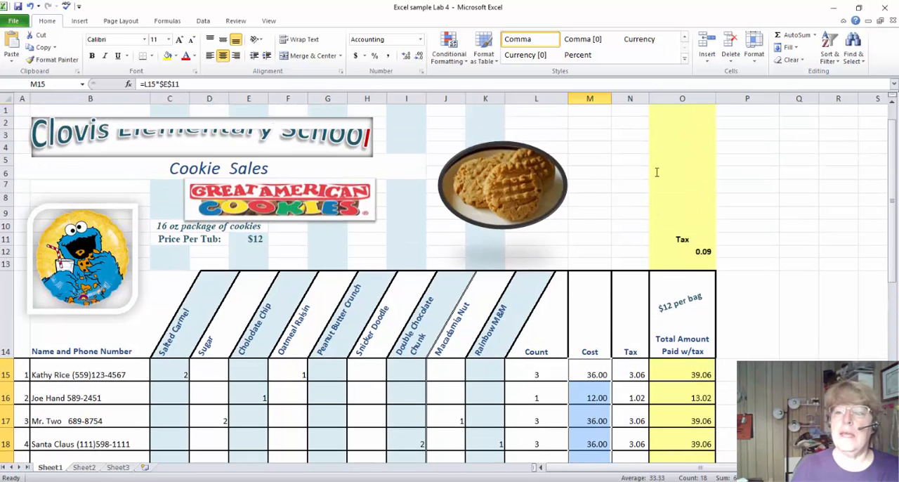
pyautogui.click(587, 99)
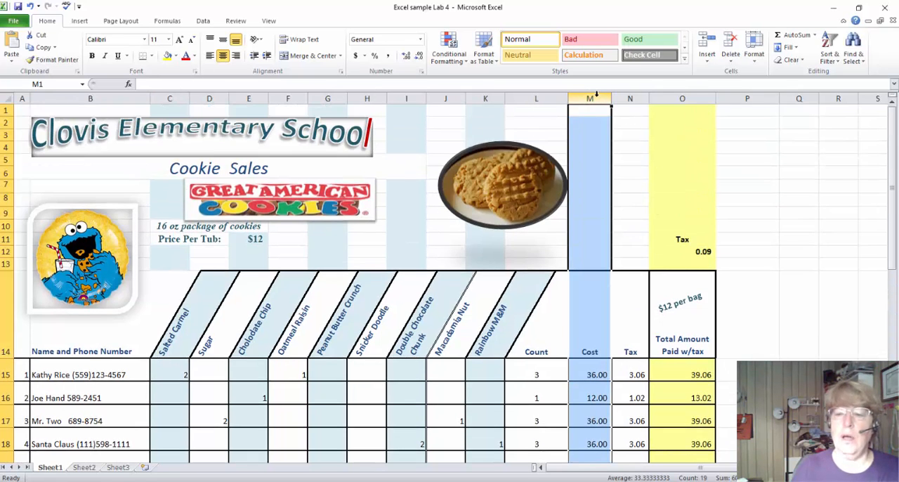
pyautogui.click(668, 97)
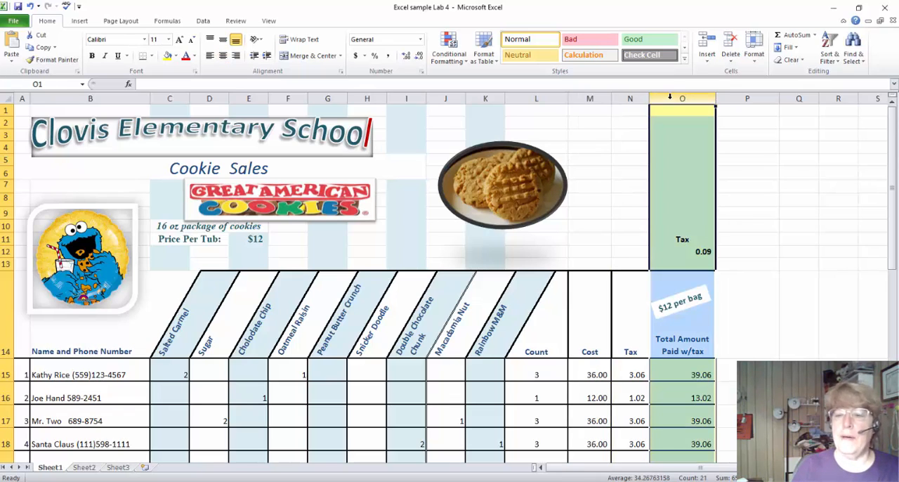
pyautogui.click(357, 59)
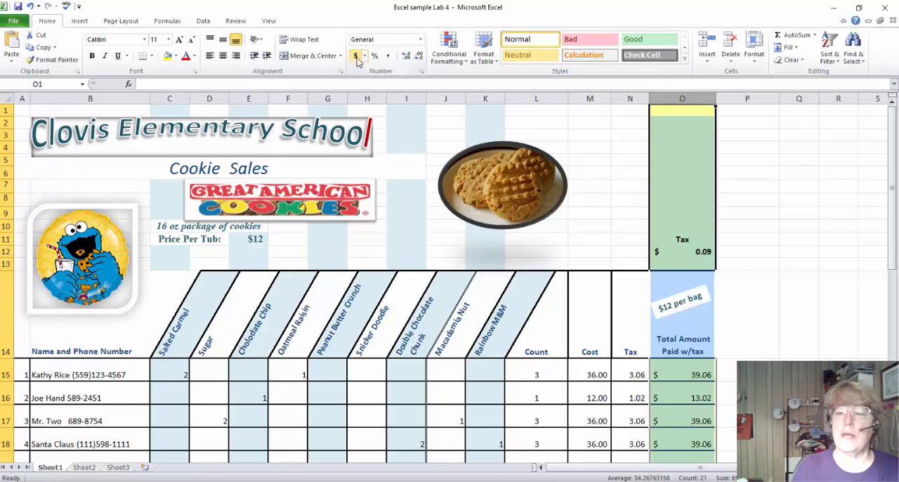
# Format the tax rate in O12 as a percentage with two decimal places.
pyautogui.click(678, 251)
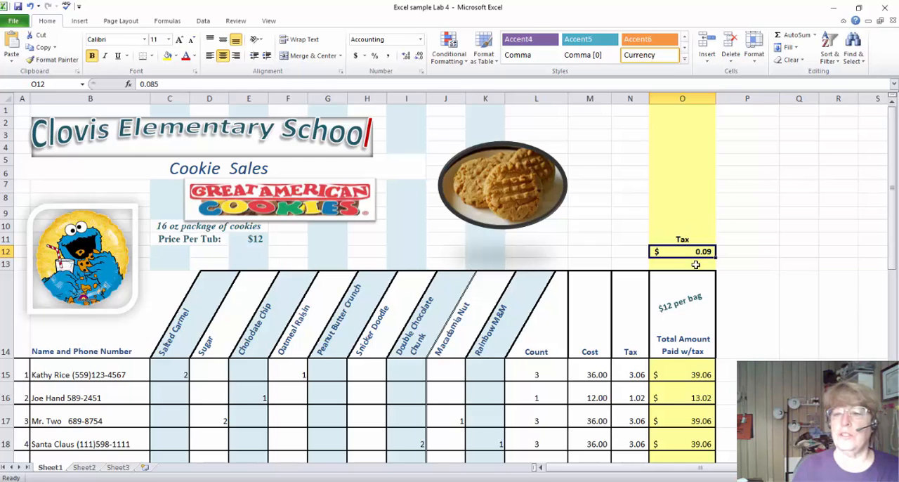
pyautogui.click(376, 60)
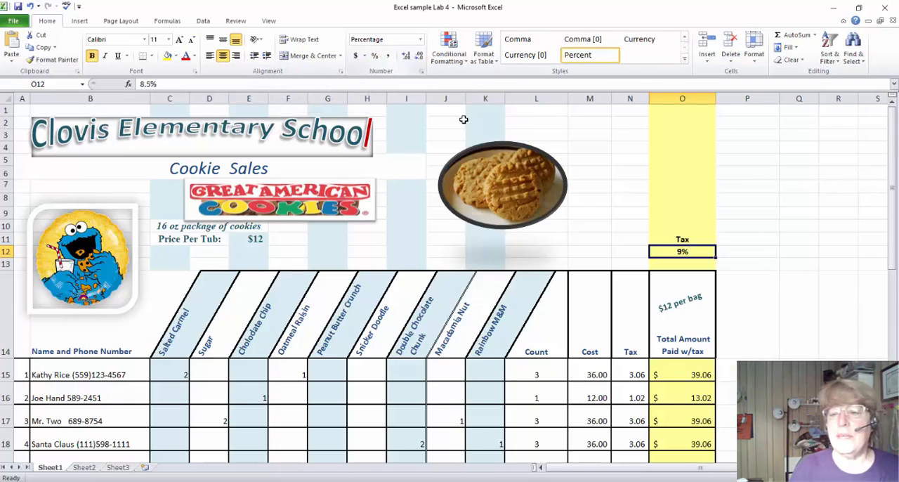
pyautogui.click(406, 56)
pyautogui.click(406, 55)
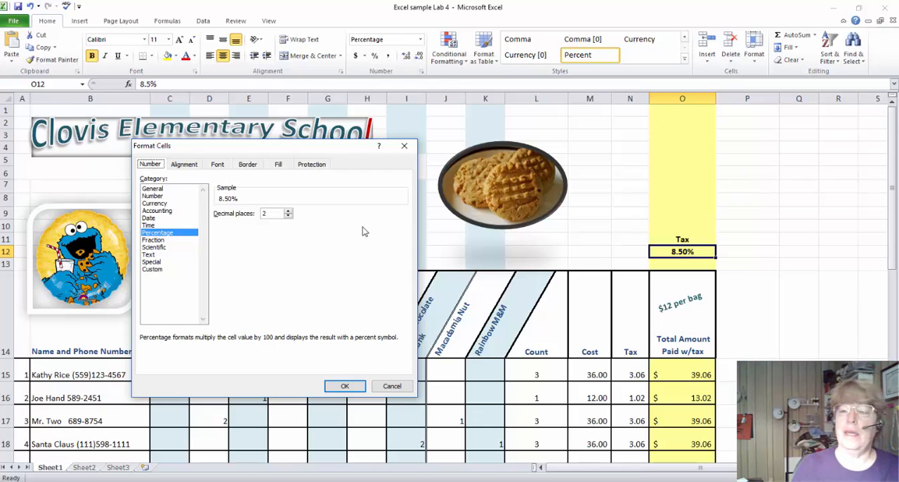
pyautogui.click(405, 148)
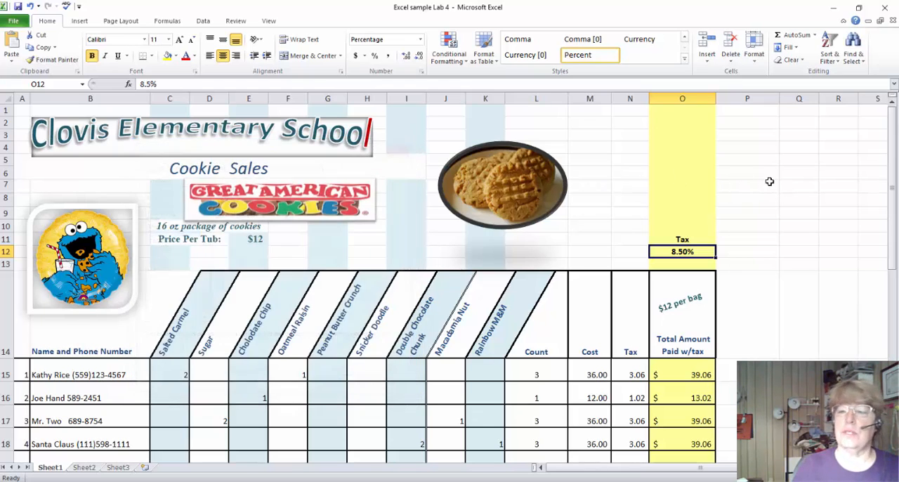
# Format the empty cell P7 as a date using the "Wednesday, March 14, 2001" type.
pyautogui.click(770, 186)
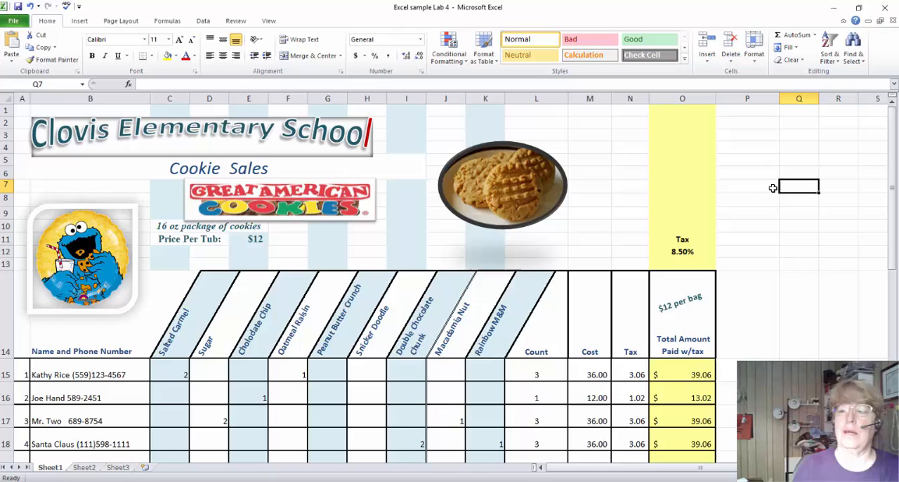
pyautogui.click(422, 71)
pyautogui.click(149, 219)
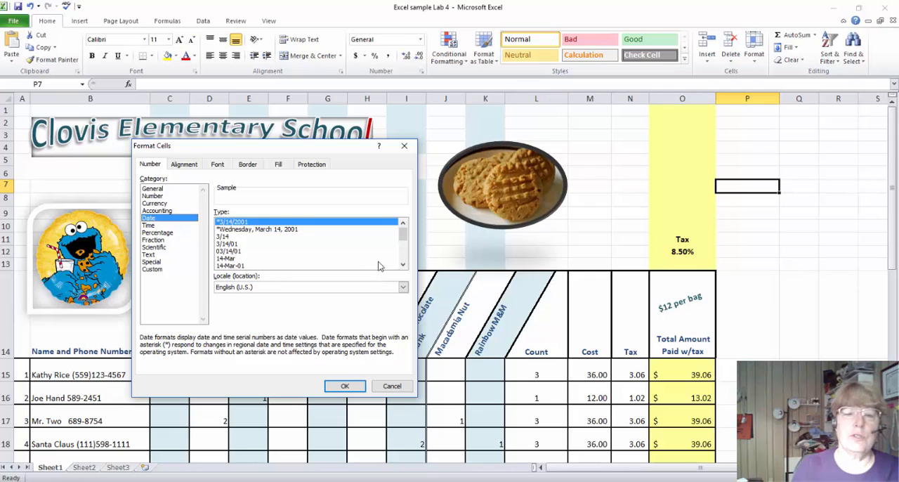
pyautogui.click(403, 264)
pyautogui.click(238, 266)
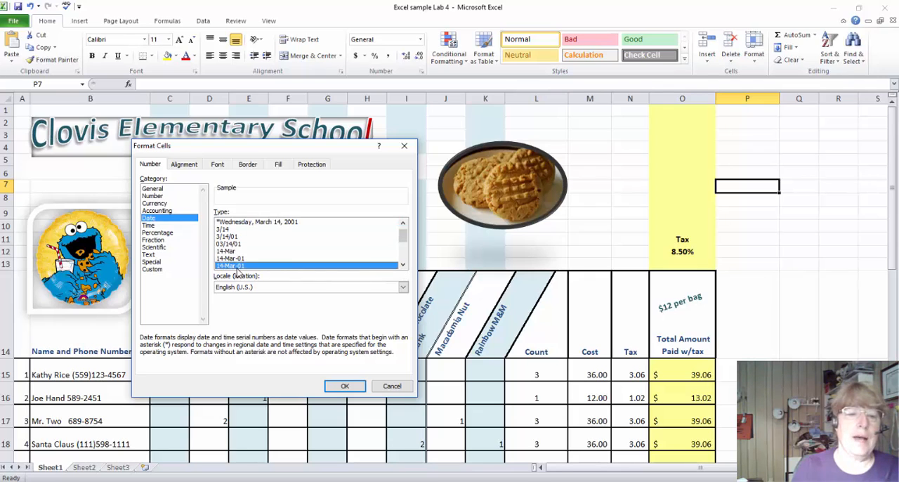
pyautogui.click(239, 259)
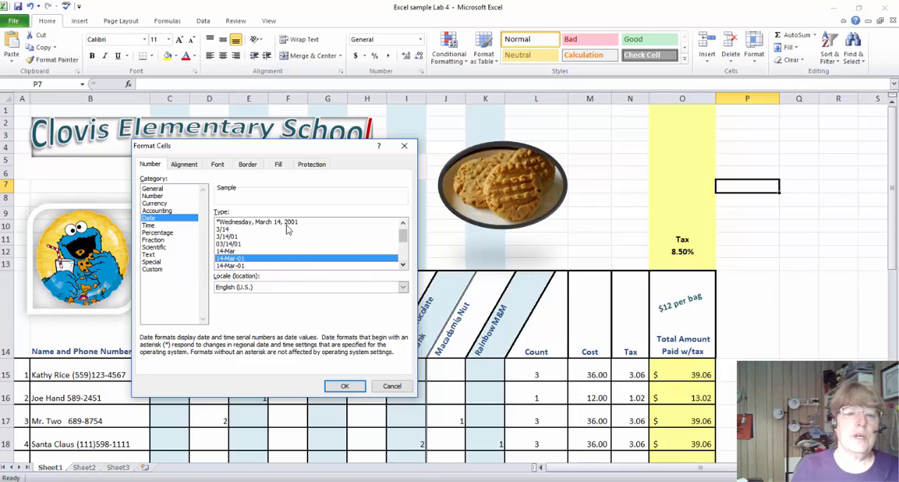
pyautogui.click(264, 223)
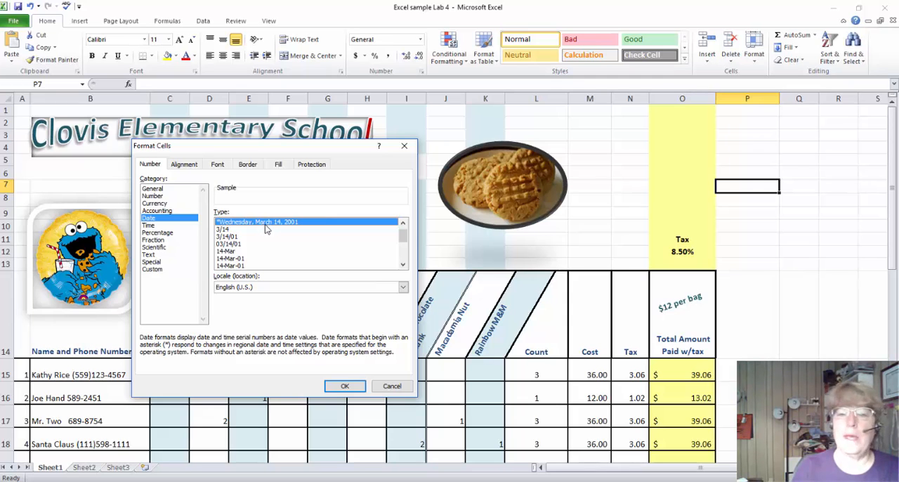
pyautogui.click(349, 386)
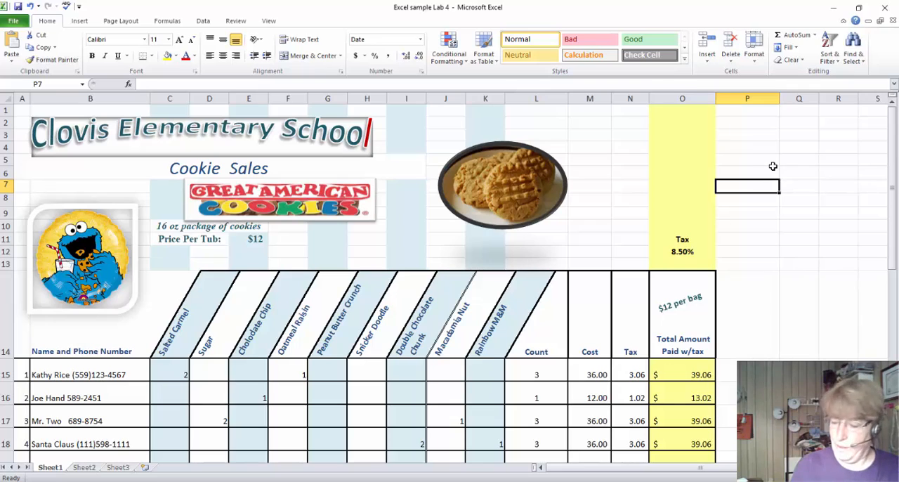
# Enter the date 3-10-17 in P7 and auto-fit column P to its contents.
pyautogui.write('3-10')
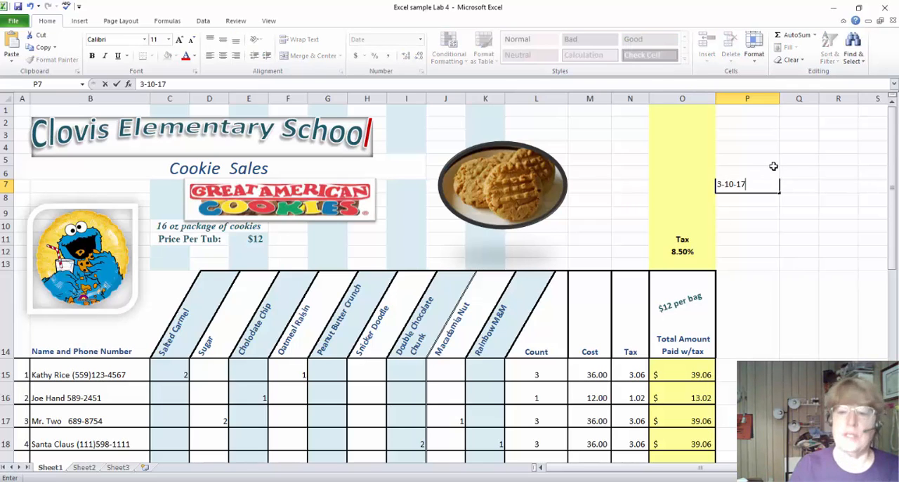
pyautogui.write('-17')
pyautogui.press('Return')
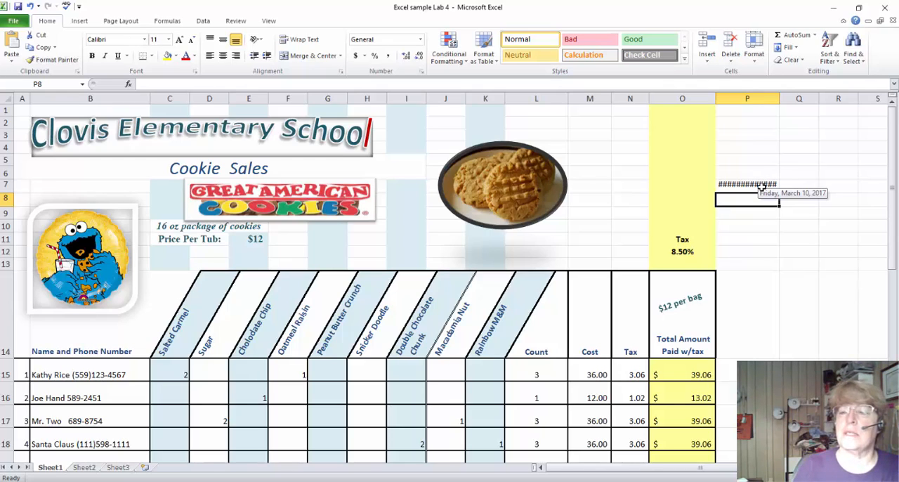
pyautogui.click(761, 186)
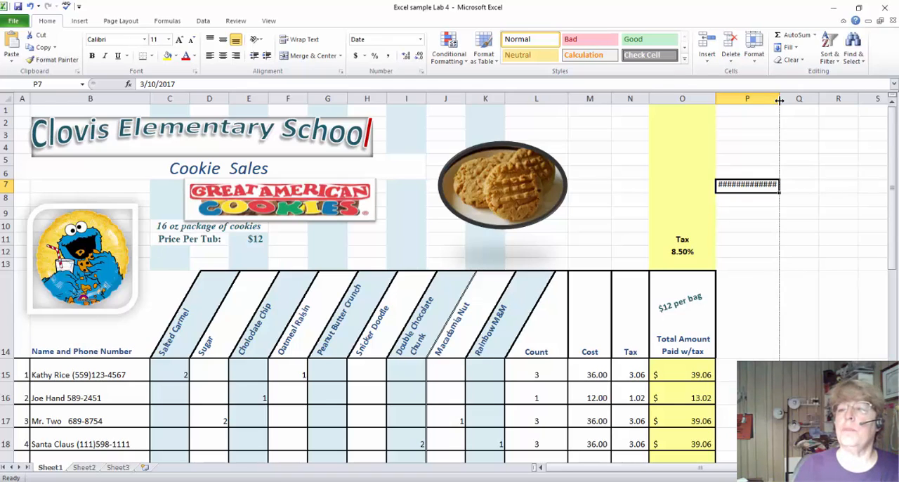
pyautogui.doubleClick(780, 101)
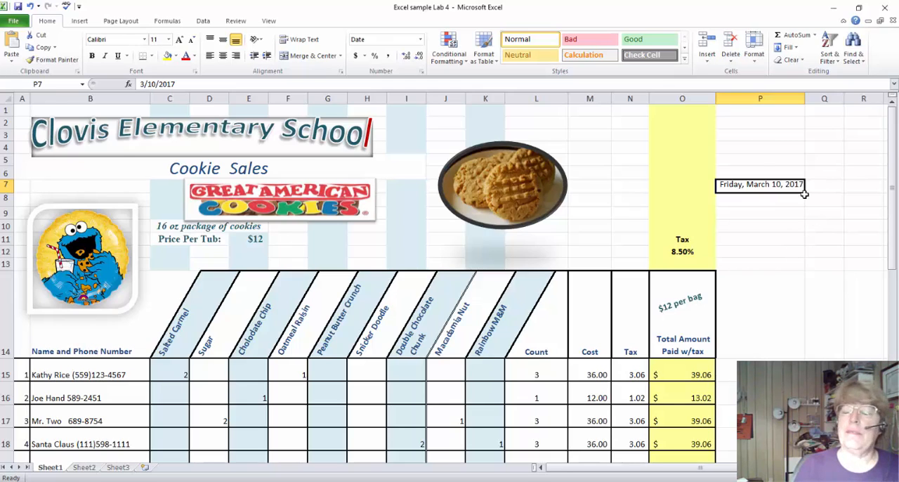
pyautogui.moveTo(176, 84); pyautogui.dragTo(137, 87)
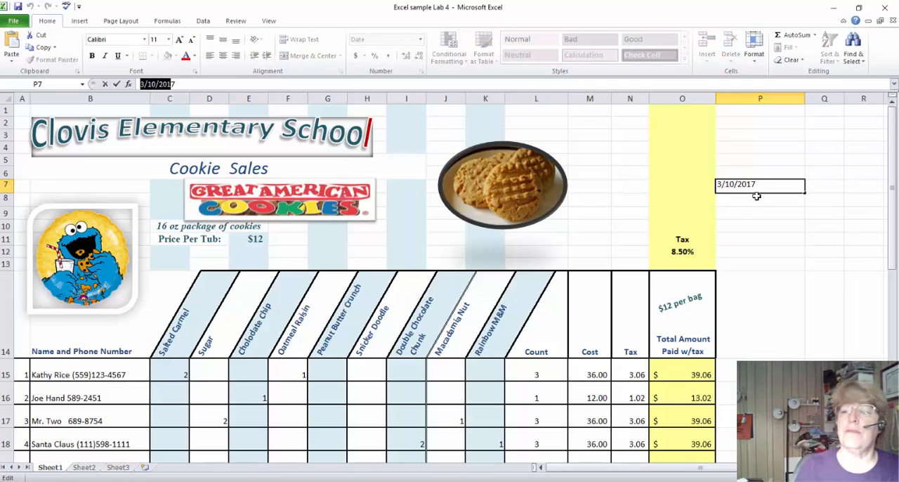
pyautogui.click(787, 226)
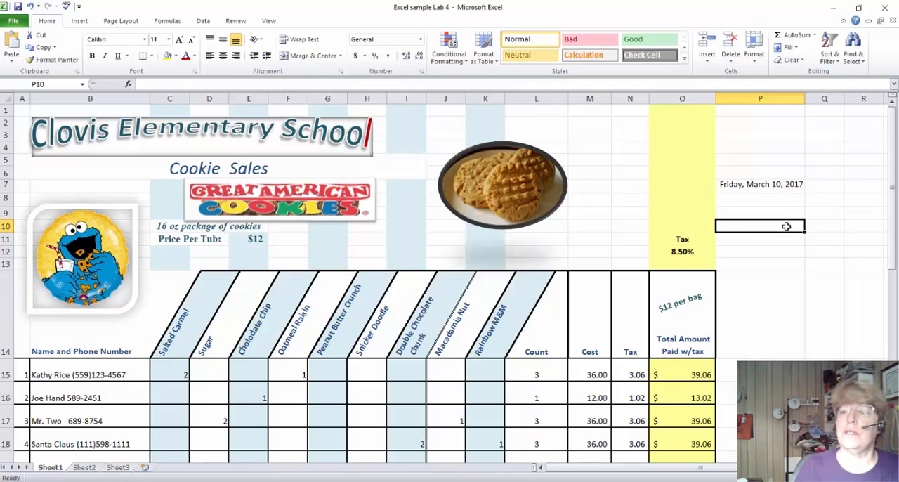
# Change the date format of P7 to the short 3/14/01 type.
pyautogui.click(771, 186)
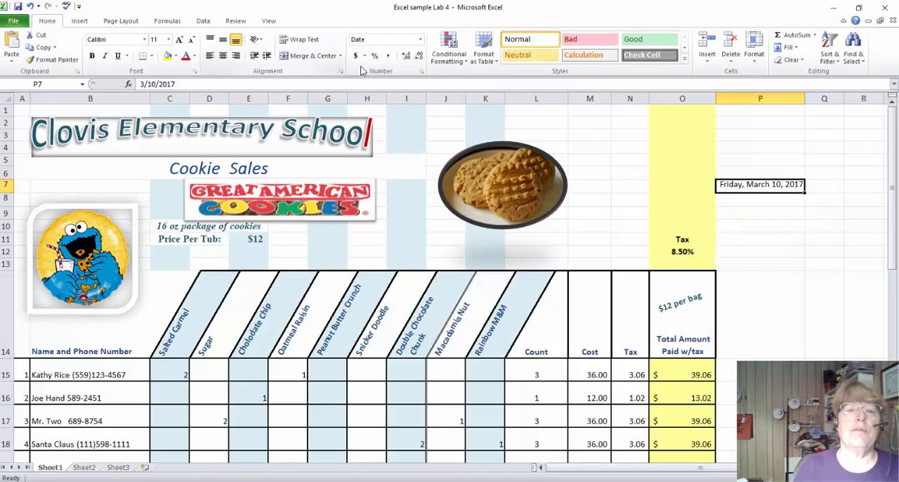
pyautogui.click(422, 72)
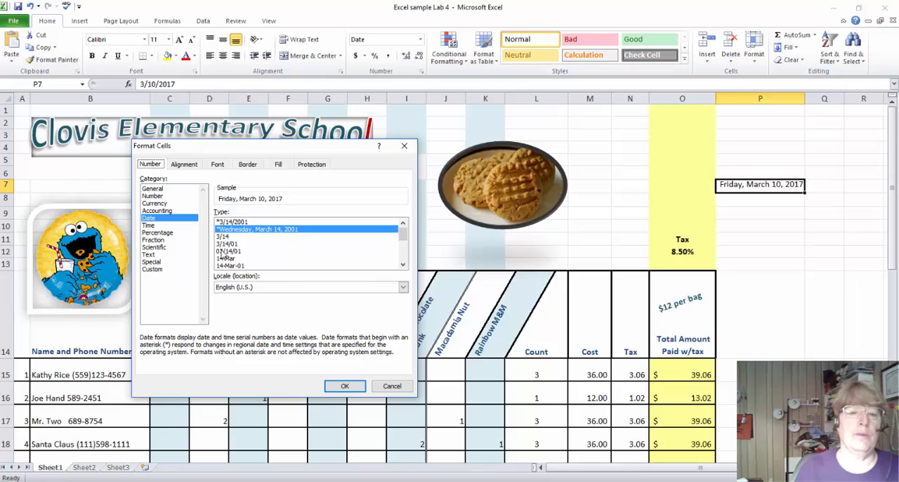
pyautogui.click(222, 244)
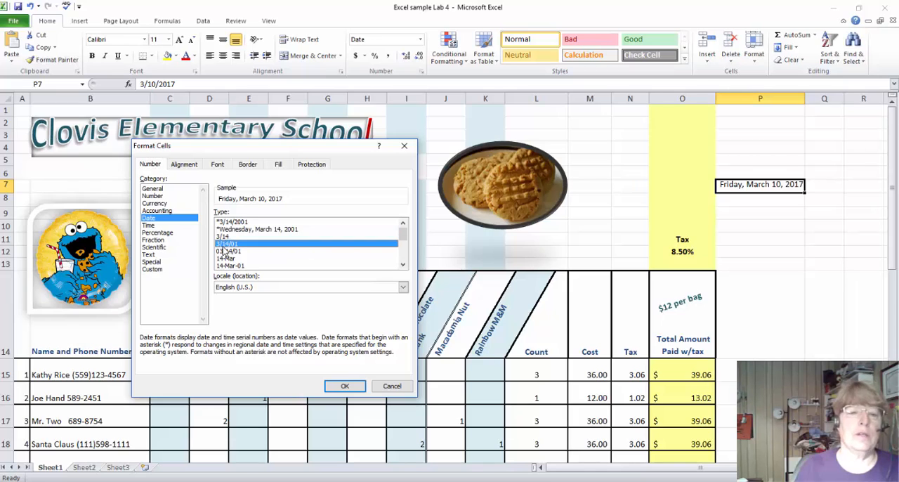
pyautogui.click(348, 386)
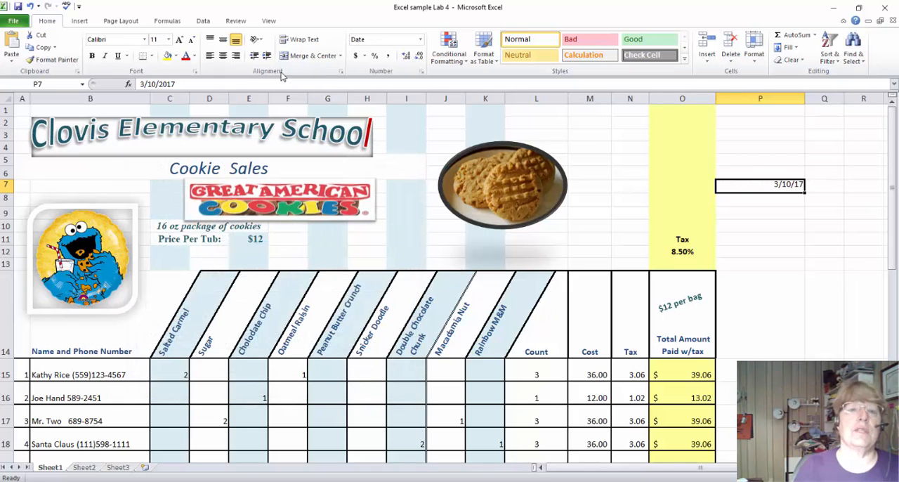
# Change the date format of P7 to the 3/14/01 13:30 type.
pyautogui.click(421, 72)
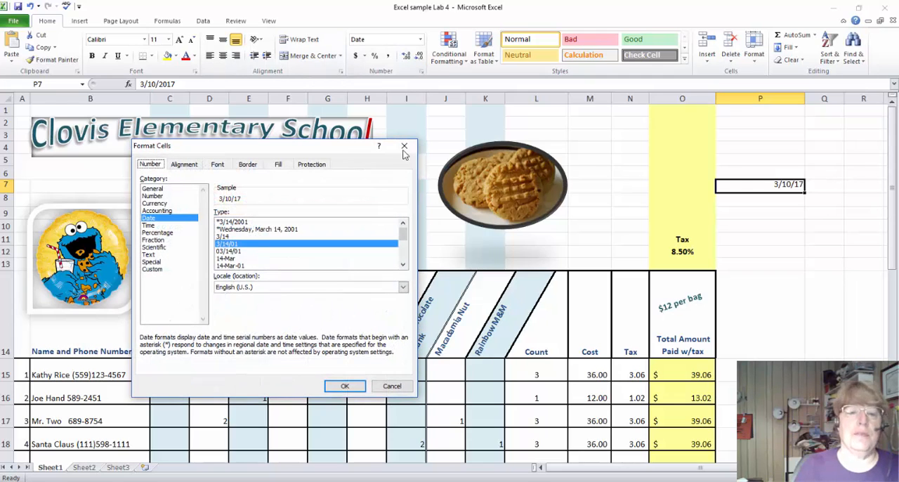
pyautogui.click(404, 266)
pyautogui.click(403, 266)
pyautogui.click(404, 266)
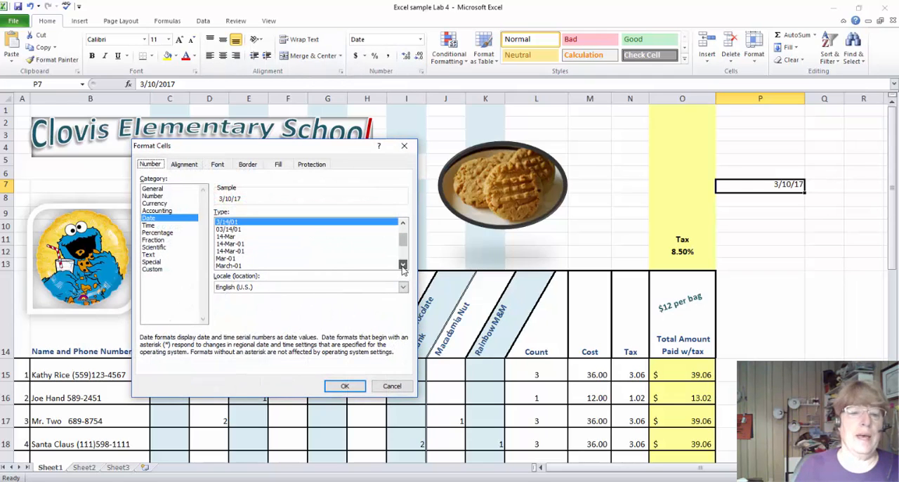
pyautogui.click(403, 267)
pyautogui.click(404, 266)
pyautogui.click(403, 267)
pyautogui.click(403, 267)
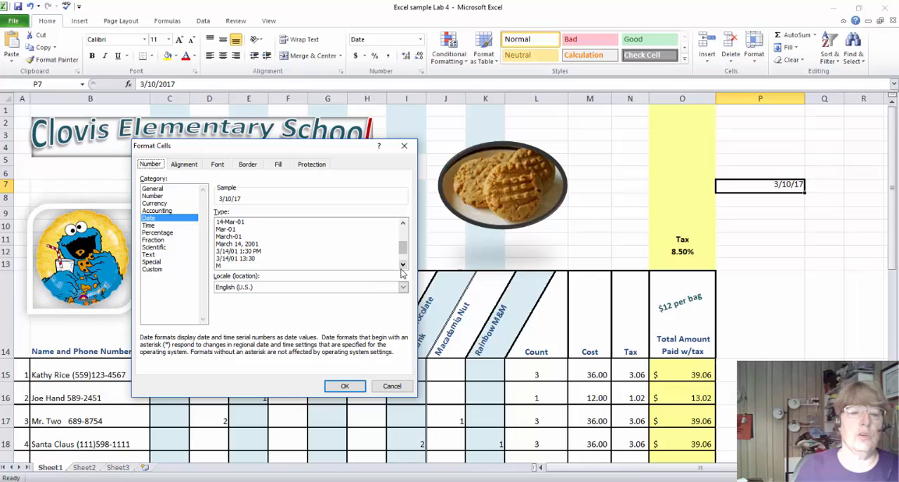
pyautogui.click(230, 259)
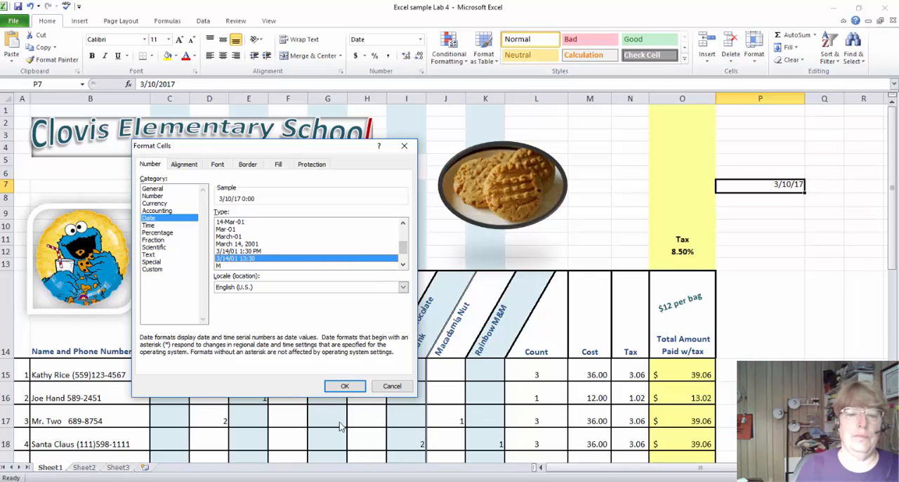
pyautogui.click(345, 387)
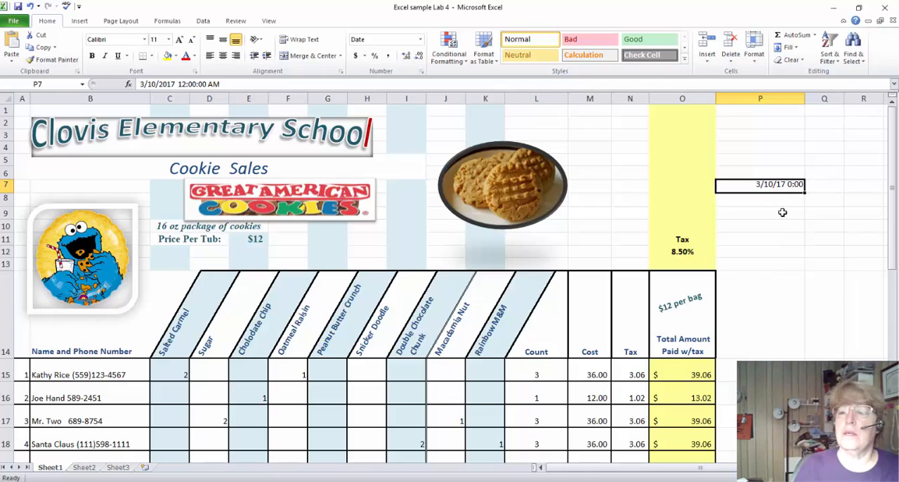
pyautogui.press('Delete')
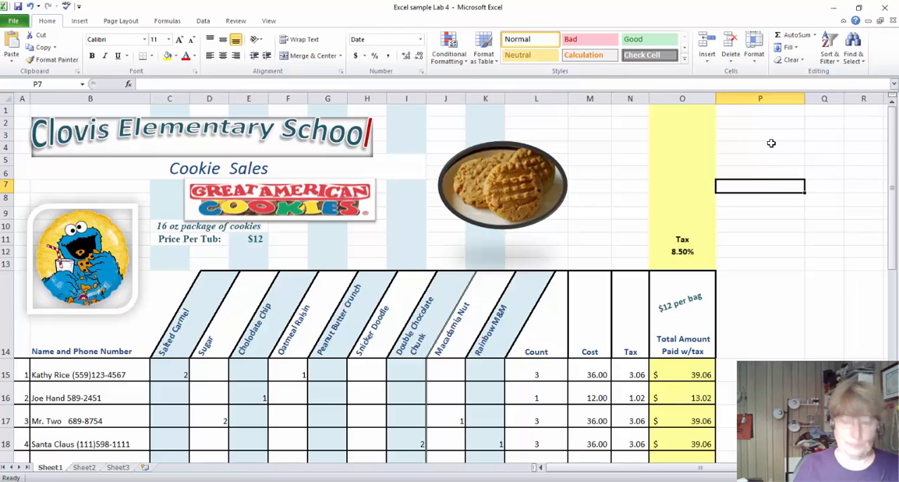
pyautogui.hotkey('ctrl', 'z')
# Look at the Custom number format codes for the empty cell Q13 without applying any.
pyautogui.click(814, 262)
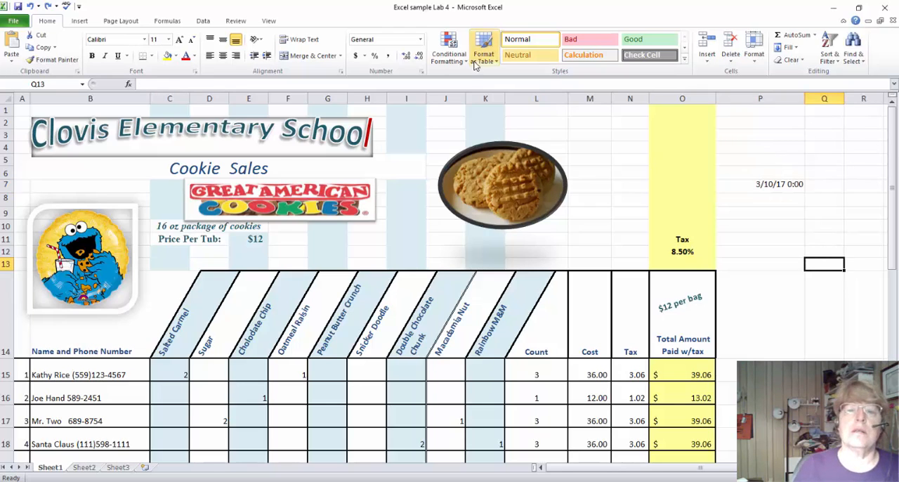
pyautogui.click(422, 71)
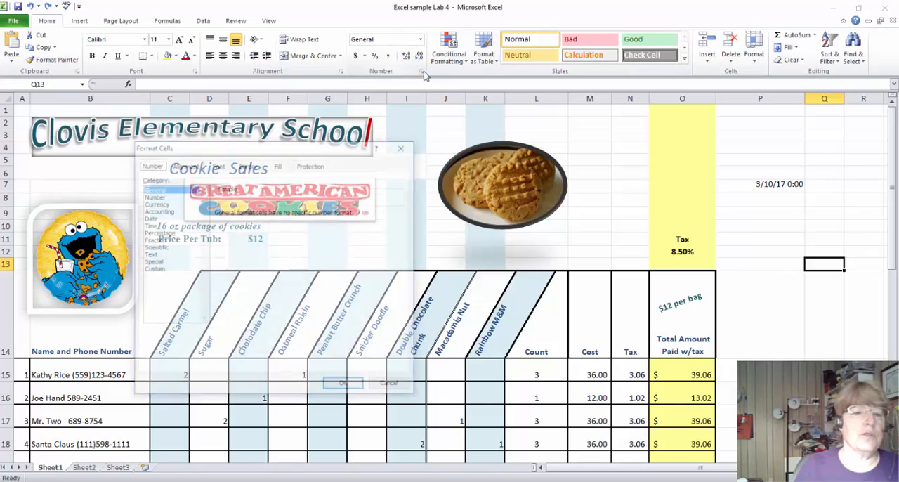
pyautogui.click(152, 269)
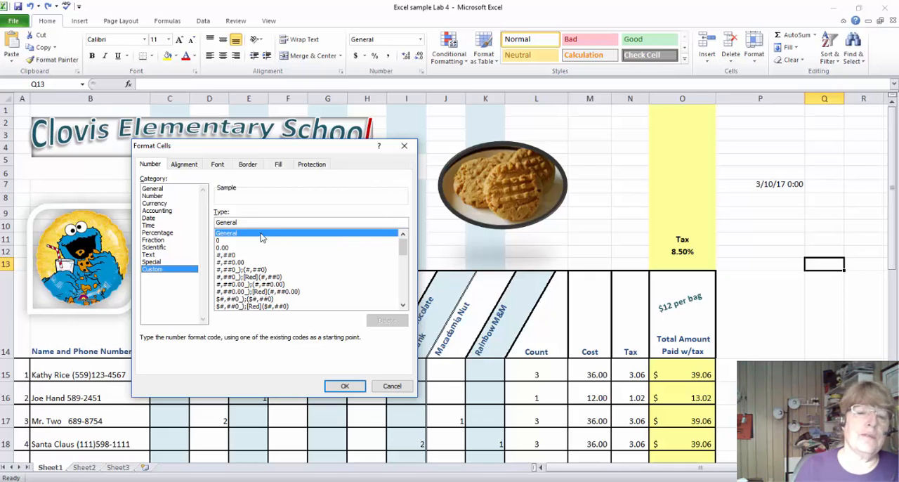
pyautogui.click(404, 145)
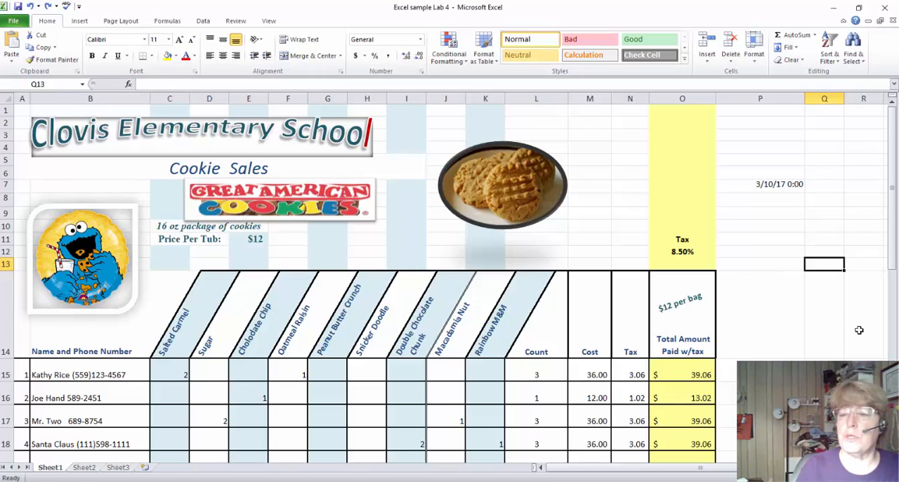
# Enter the number 675425 in Q13.
pyautogui.write('675425')
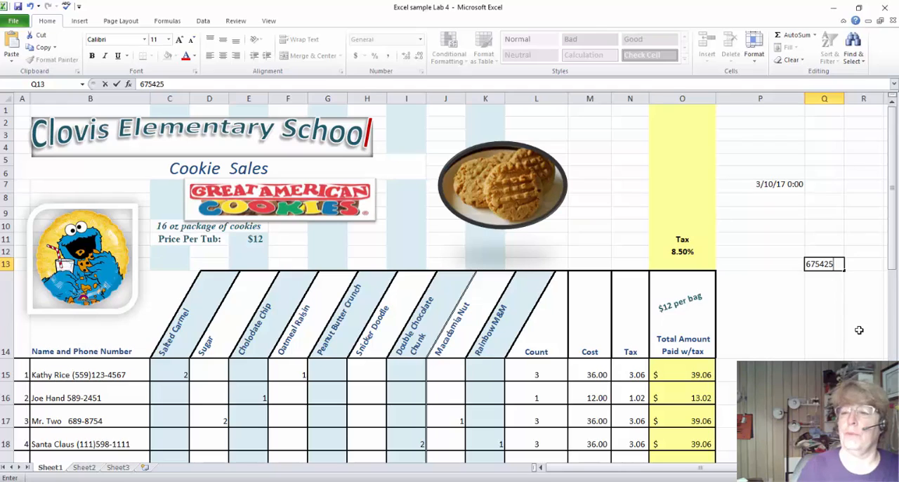
pyautogui.press('Return')
pyautogui.click(822, 265)
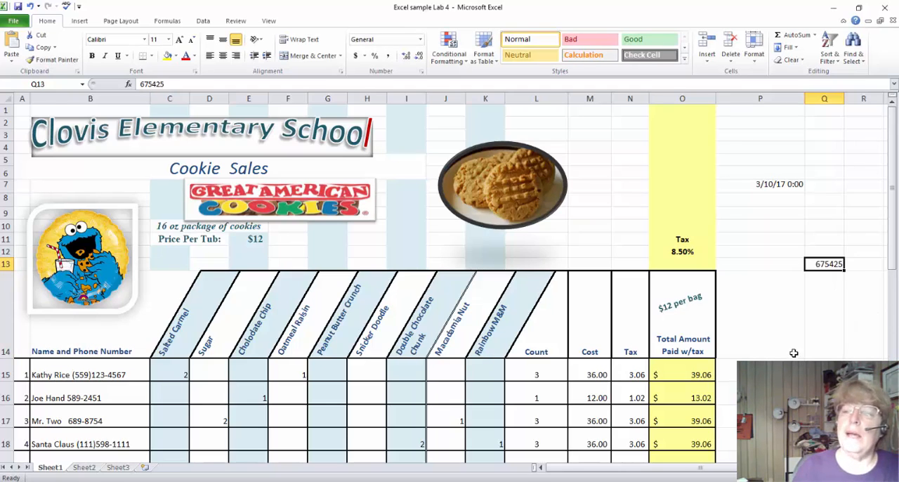
pyautogui.click(829, 280)
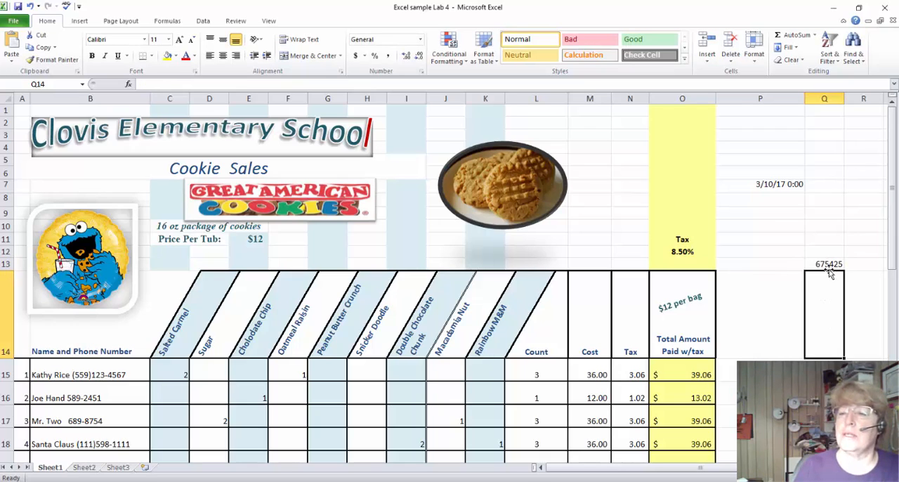
# Apply the custom number format 0000000 to the value in Q13.
pyautogui.click(827, 265)
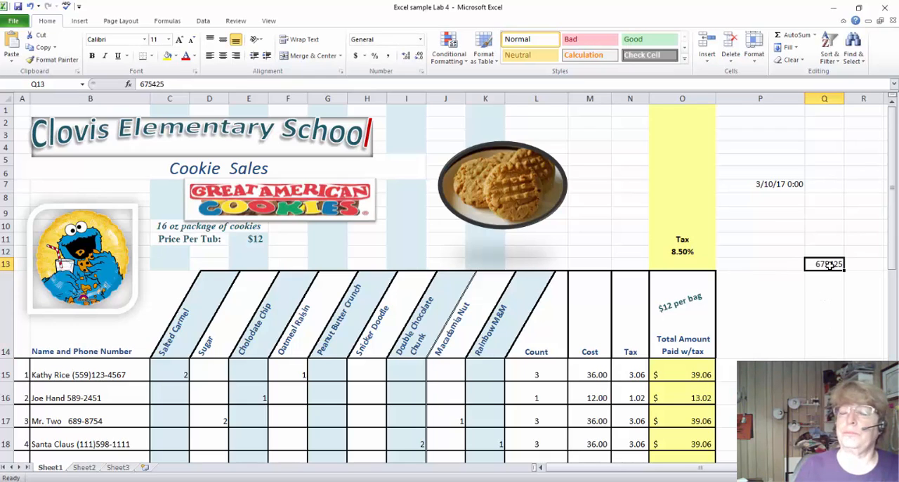
pyautogui.click(422, 73)
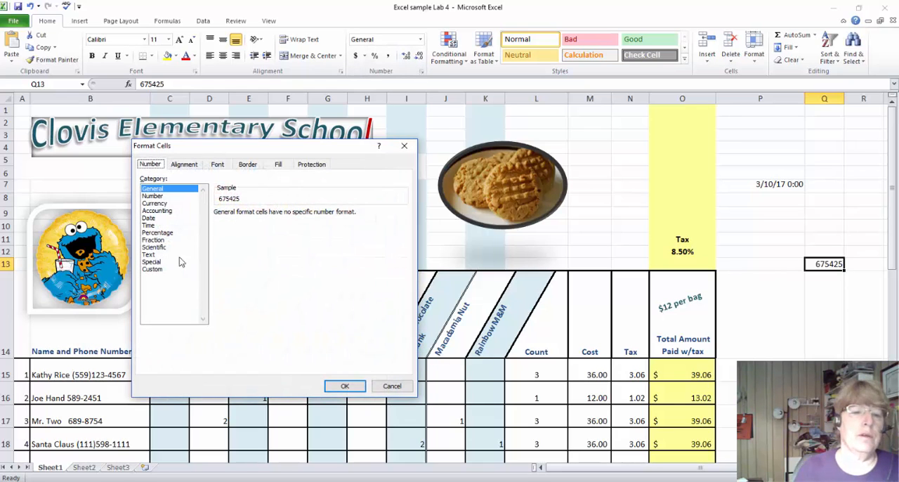
pyautogui.click(161, 272)
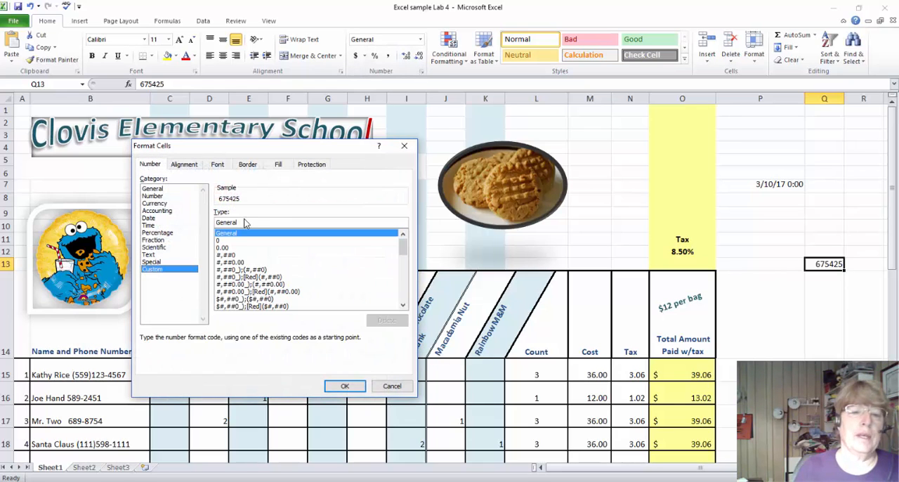
pyautogui.moveTo(264, 222); pyautogui.dragTo(188, 222)
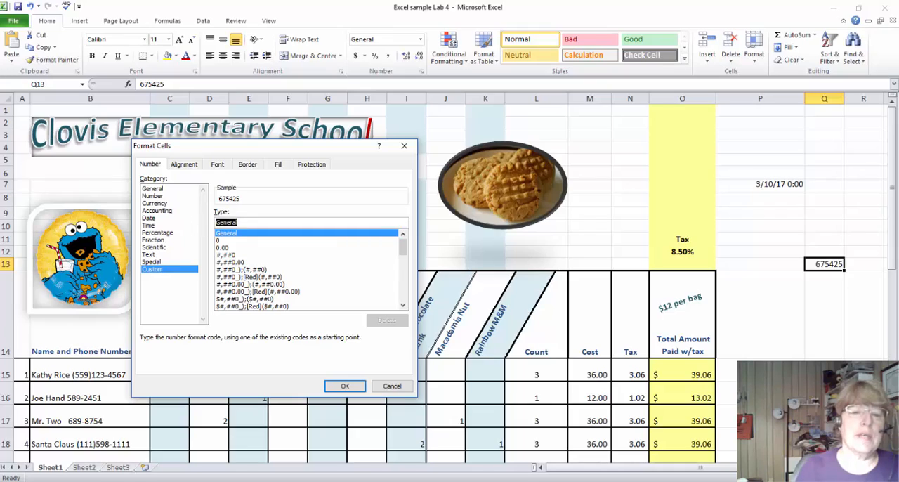
pyautogui.press('super+d')
pyautogui.press('super+d')
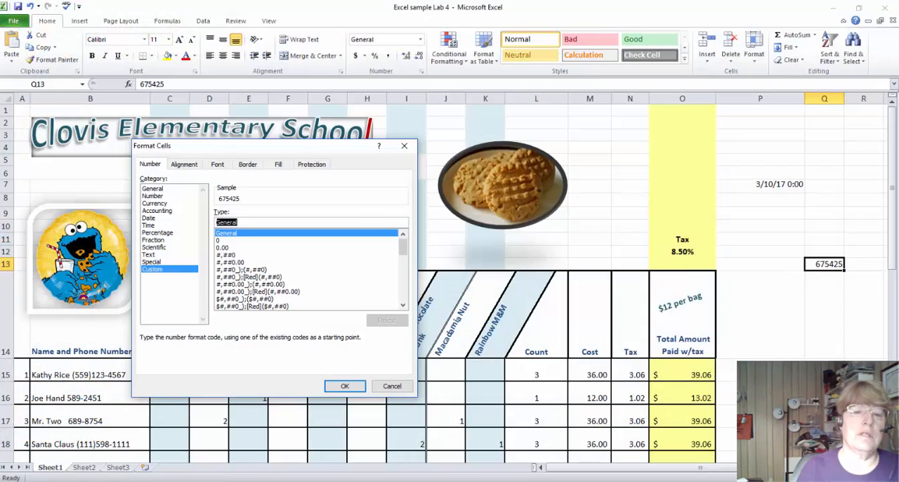
pyautogui.write('00000000')
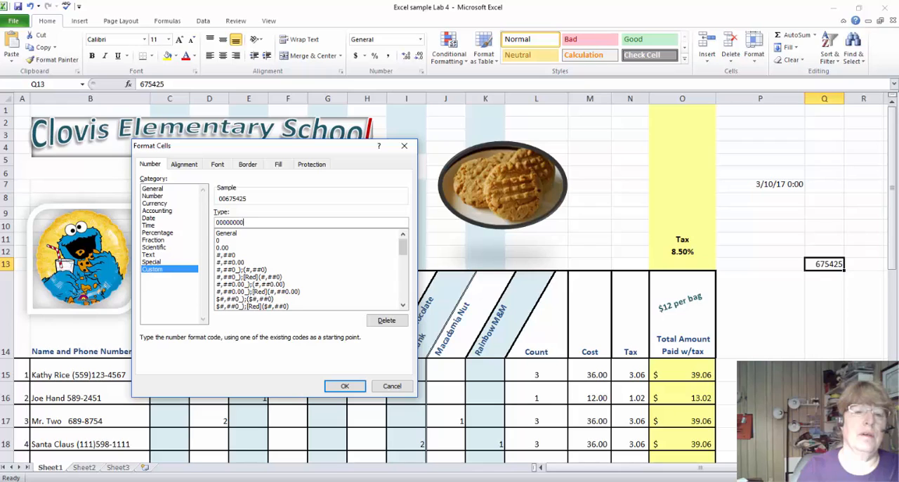
pyautogui.press('BackSpace')
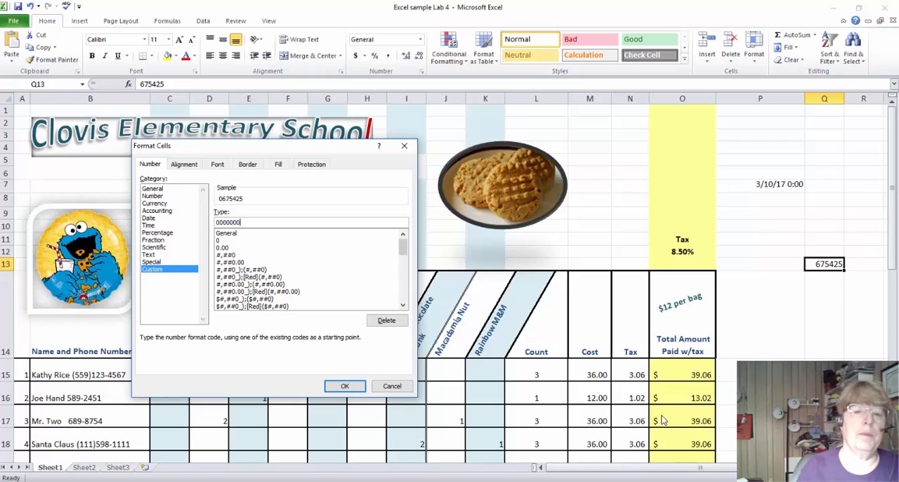
pyautogui.click(345, 386)
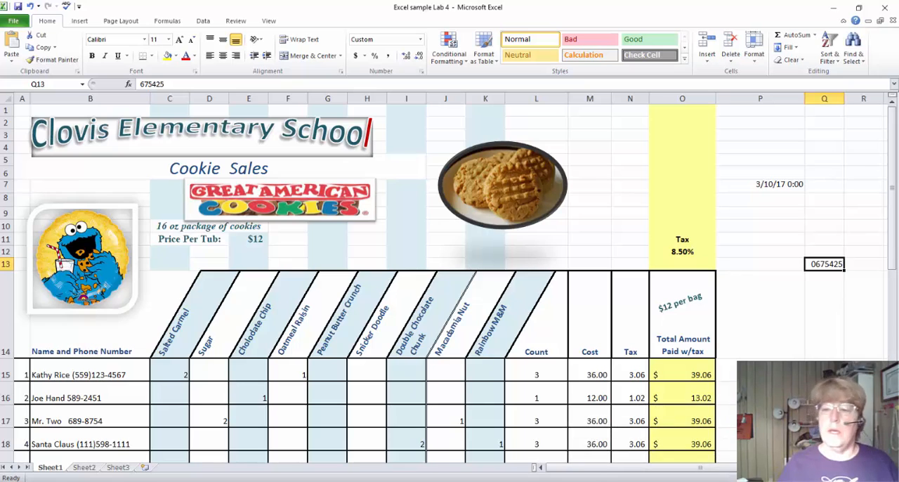
# Examine the Scientific and Fraction number formats for Q13 without applying either.
pyautogui.click(420, 72)
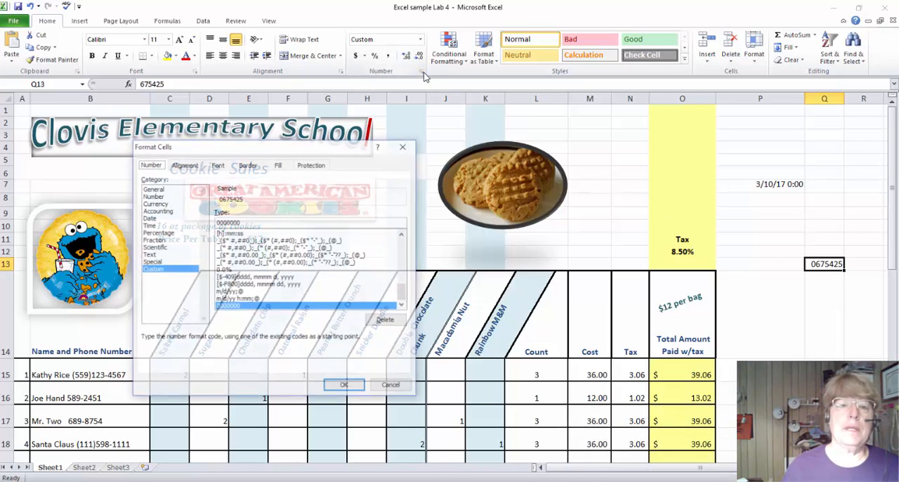
pyautogui.click(158, 248)
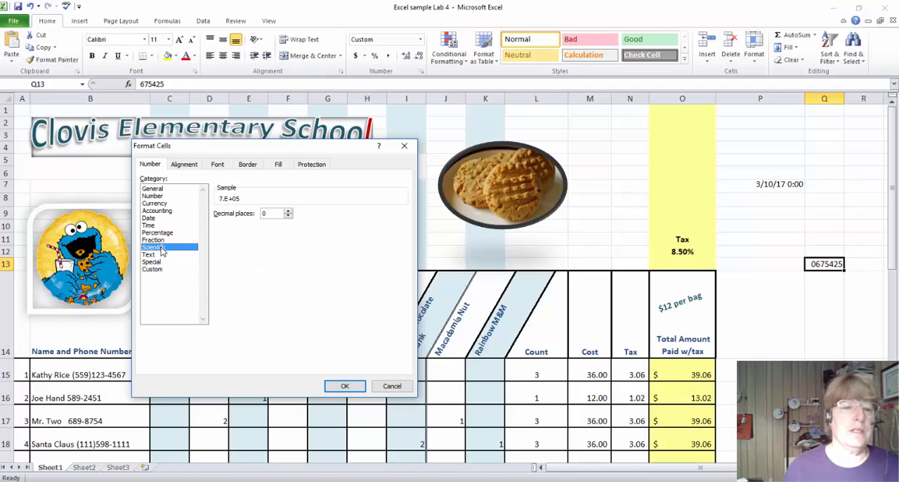
pyautogui.click(159, 241)
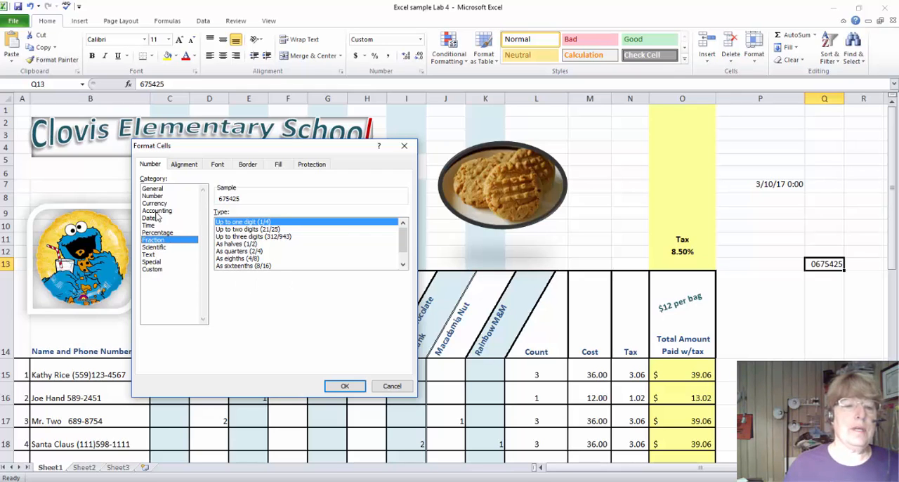
pyautogui.click(404, 145)
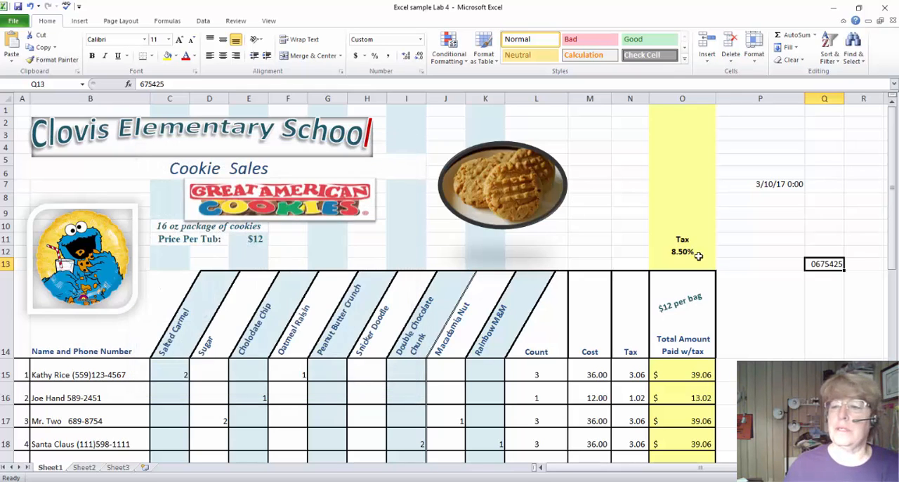
# Sort the customer order rows in B15:K24 from A to Z by name, keeping each customer's cookie quantities with the name.
pyautogui.click(842, 328)
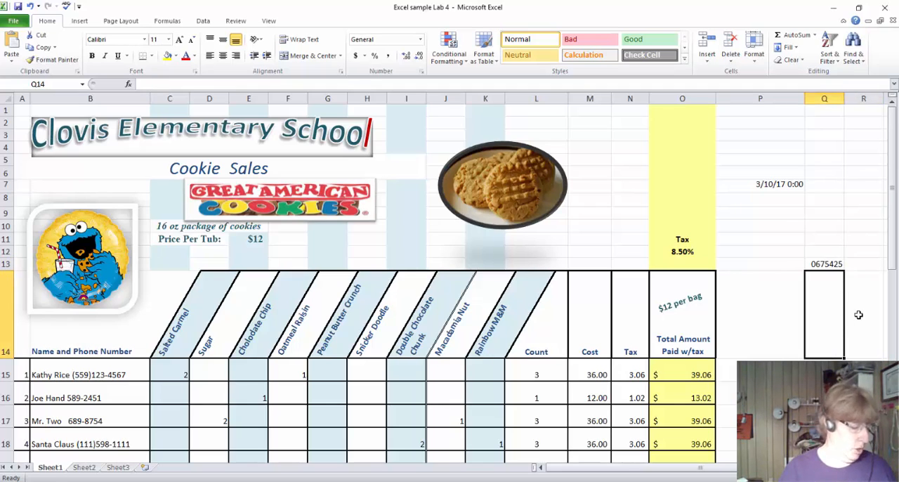
pyautogui.scroll(-3, 666, 176)
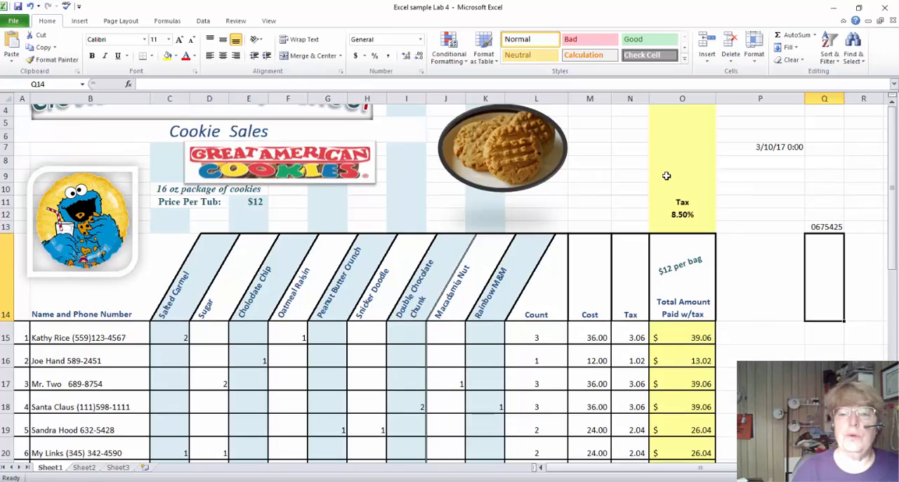
pyautogui.scroll(-1, 667, 176)
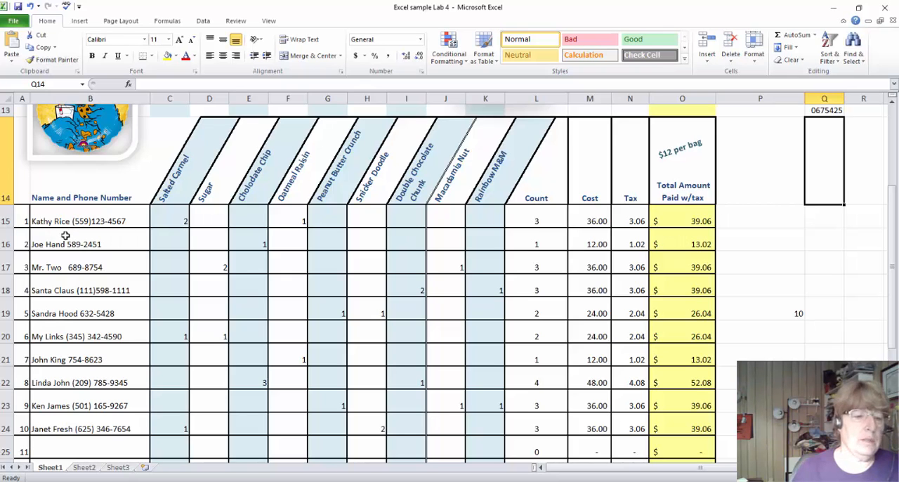
pyautogui.scroll(-2, 153, 315)
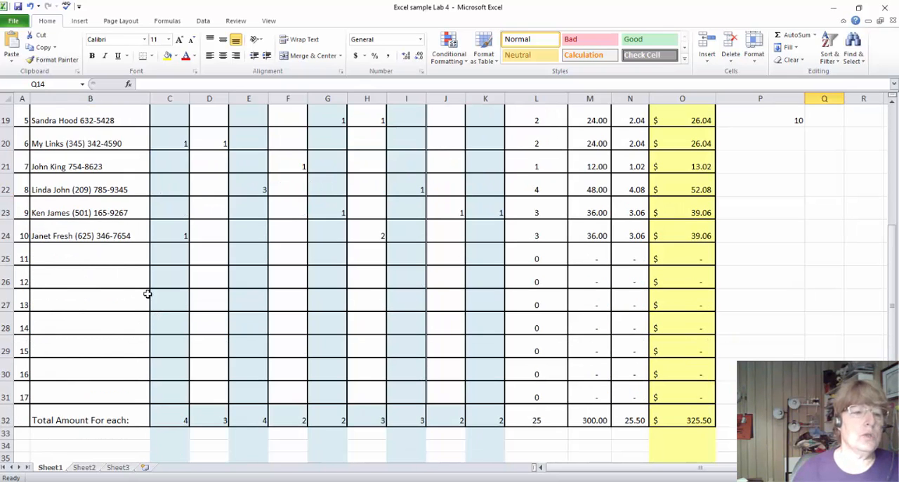
pyautogui.scroll(2, 147, 293)
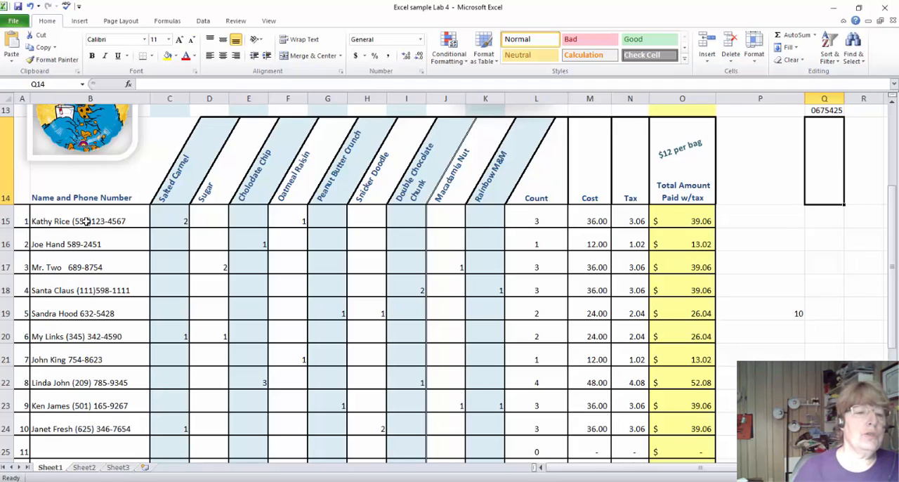
pyautogui.moveTo(85, 222); pyautogui.dragTo(85, 427)
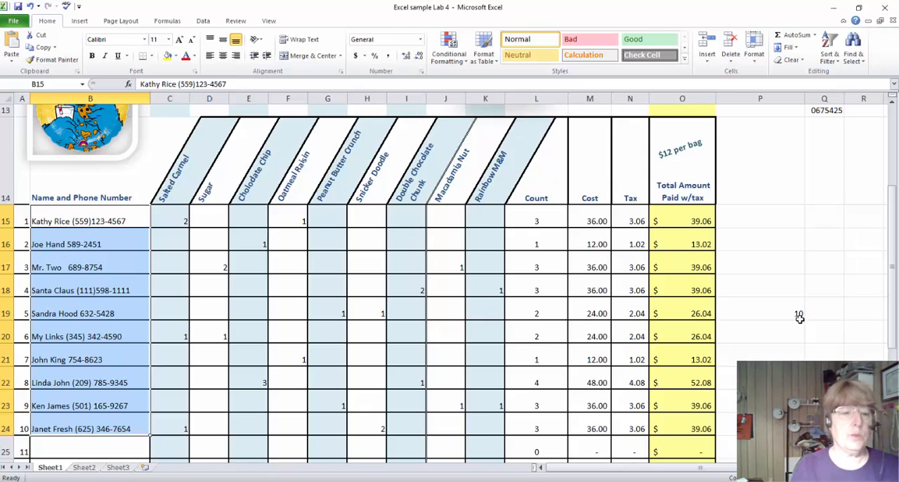
pyautogui.hotkey('shift', 'Right')
pyautogui.hotkey('shift', 'Right')
pyautogui.hotkey('shift', 'Right')
pyautogui.hotkey('shift', 'Right')
pyautogui.hotkey('shift', 'Right')
pyautogui.hotkey('shift', 'Right')
pyautogui.hotkey('shift', 'Right')
pyautogui.hotkey('shift', 'Right')
pyautogui.hotkey('shift', 'Right')
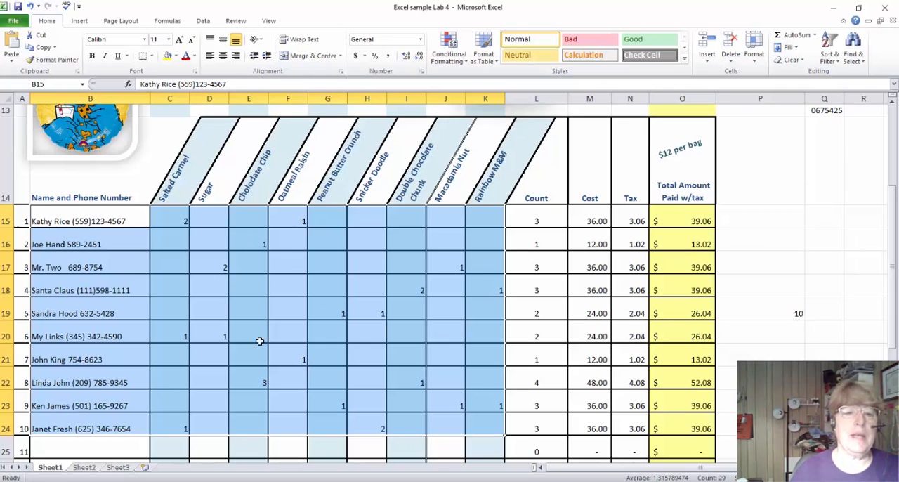
pyautogui.scroll(-4, 326, 338)
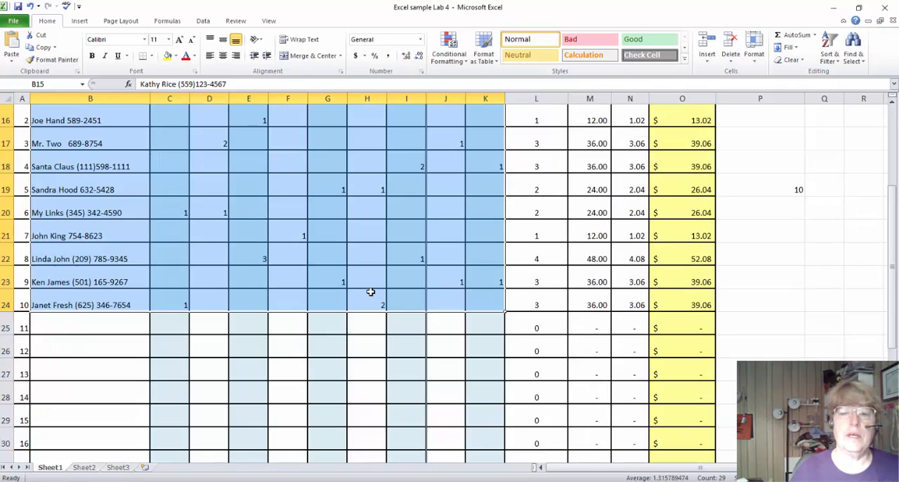
pyautogui.scroll(4, 421, 237)
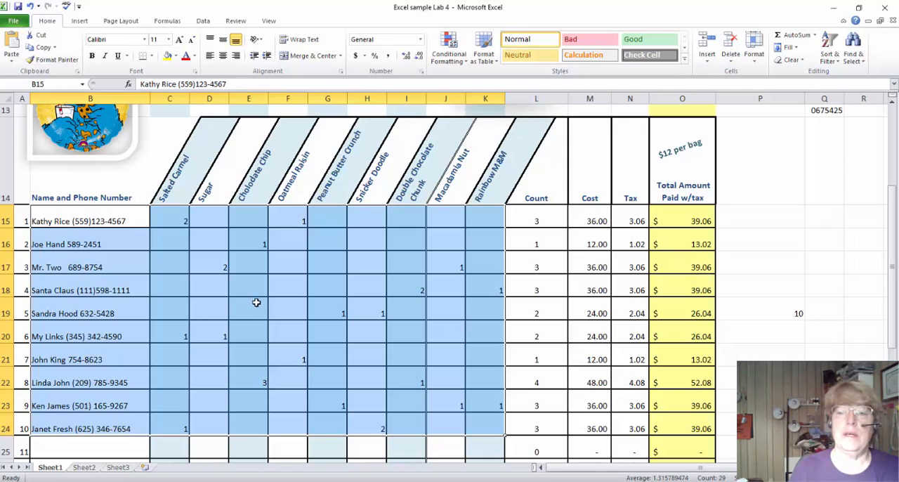
pyautogui.click(831, 55)
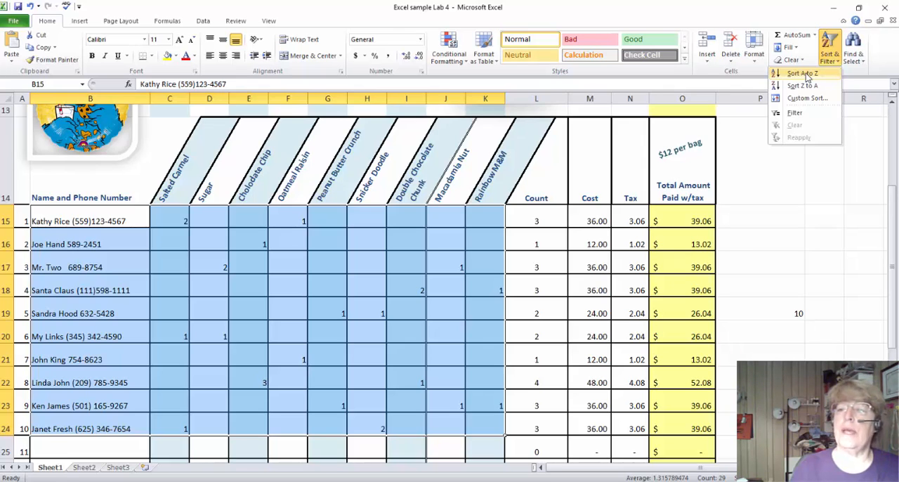
pyautogui.click(804, 73)
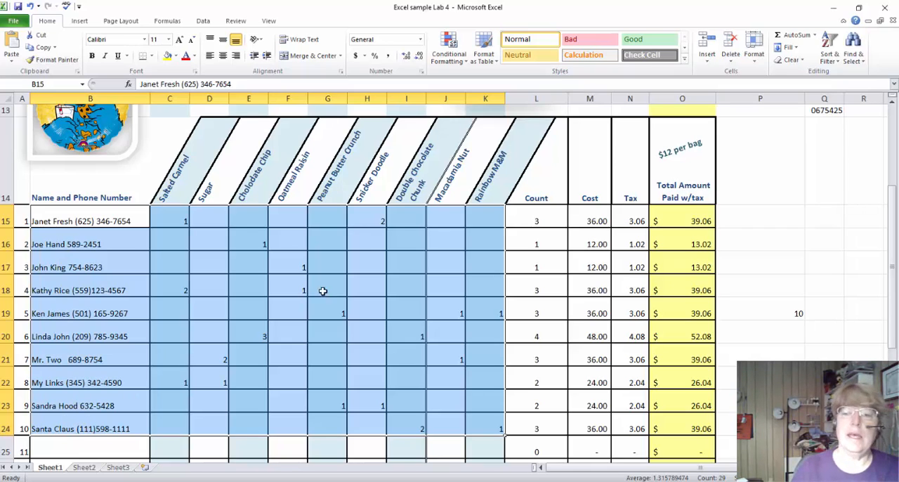
# Review the sorted order rows and the totals in row 32, and clear the range selection.
pyautogui.scroll(-1, 626, 355)
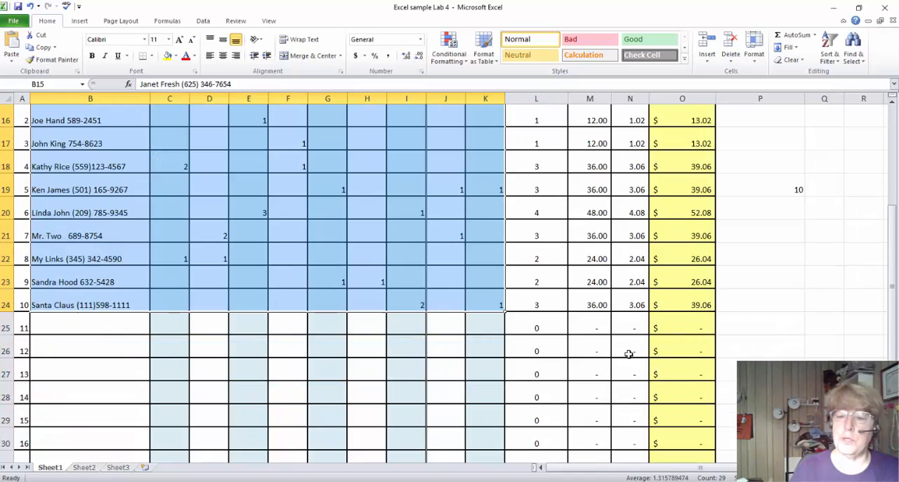
pyautogui.scroll(-2, 629, 353)
pyautogui.scroll(1, 628, 351)
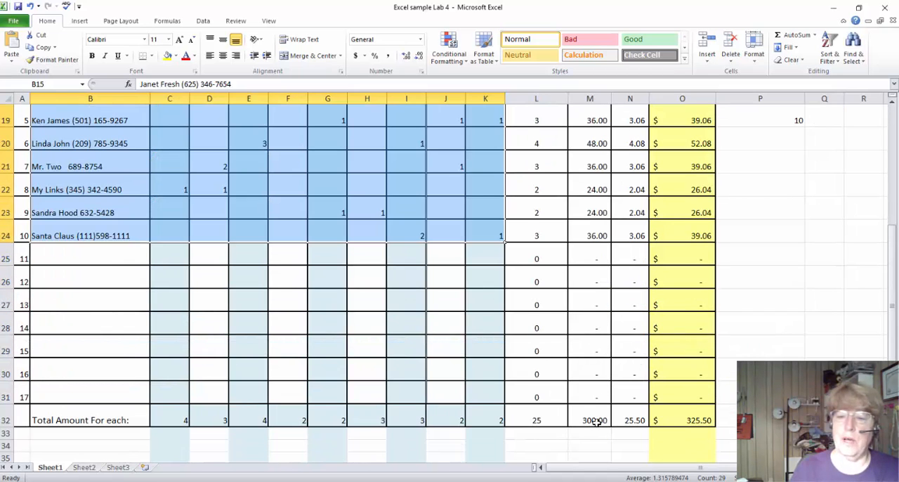
pyautogui.scroll(4, 495, 360)
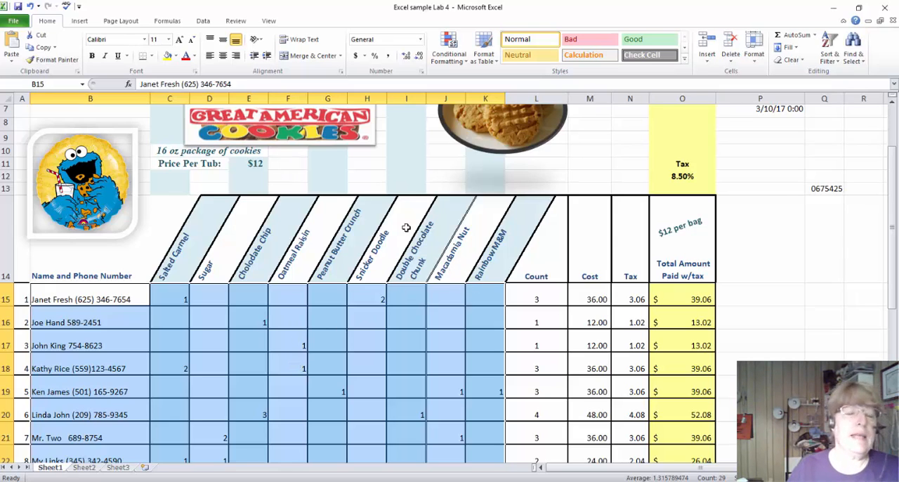
pyautogui.click(379, 167)
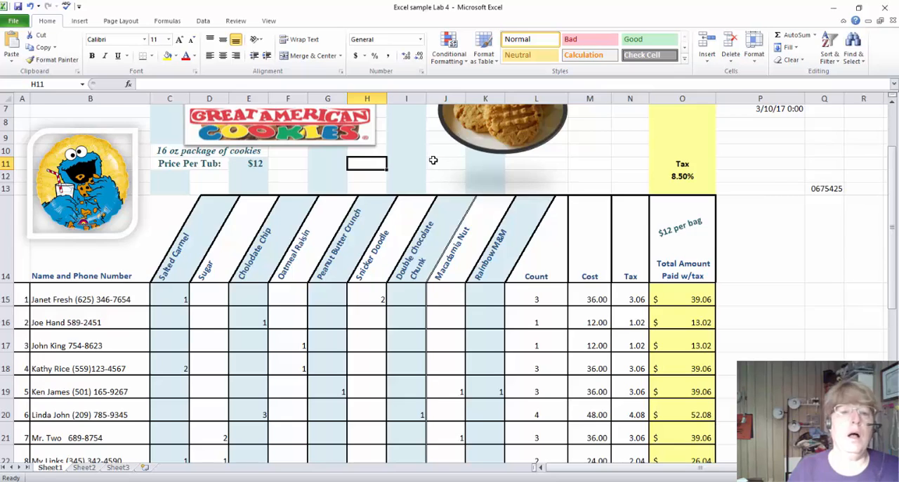
# Spell-check the sheet, replace the misspelled word in heading E14 with Chocolate, continue from the beginning, and end the check at "oz" without changing it.
pyautogui.scroll(2, 430, 159)
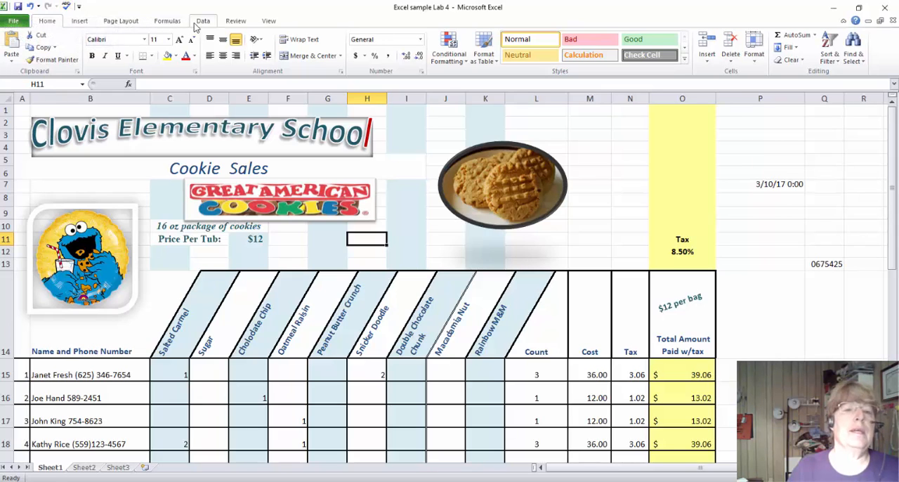
pyautogui.click(239, 22)
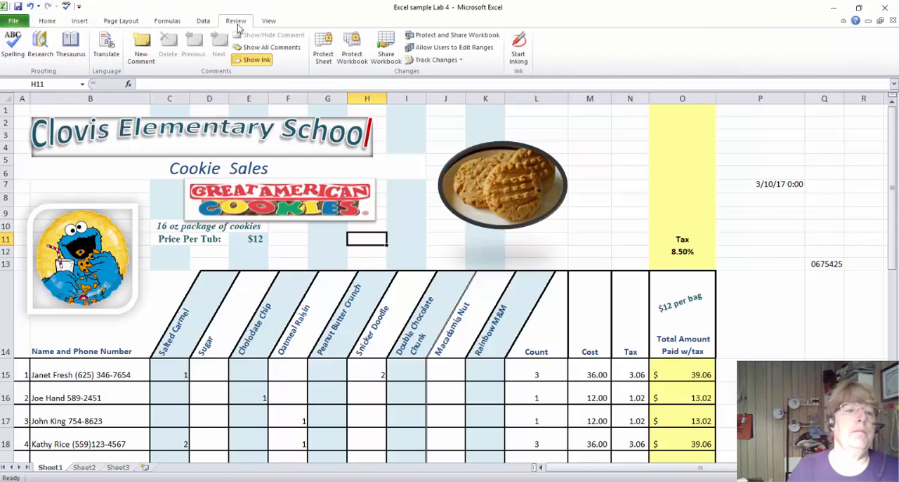
pyautogui.click(13, 46)
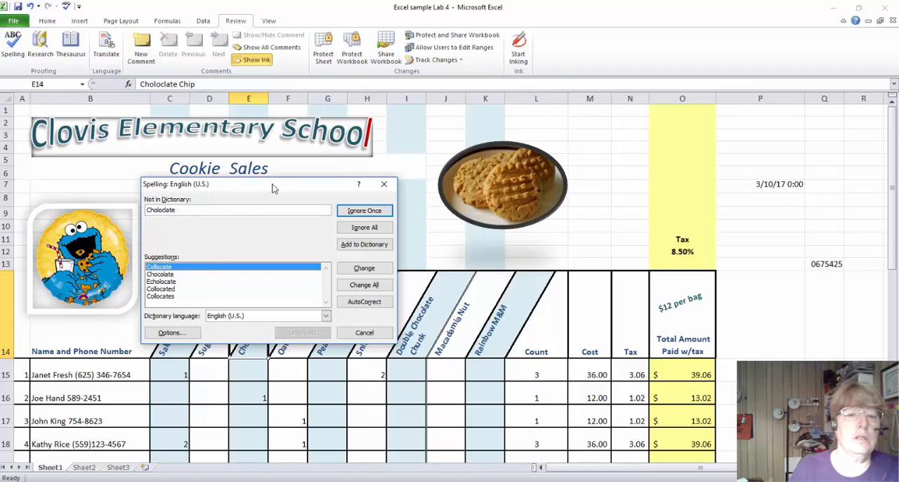
pyautogui.moveTo(267, 185); pyautogui.dragTo(624, 171)
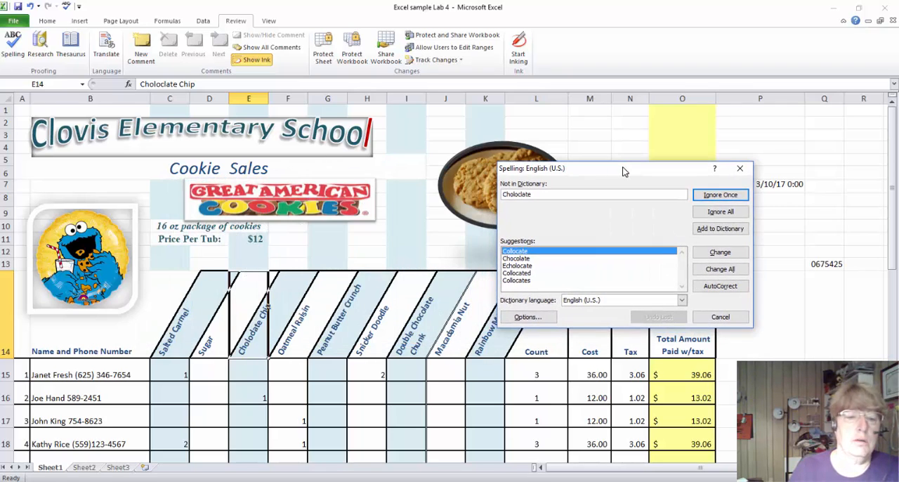
pyautogui.click(528, 260)
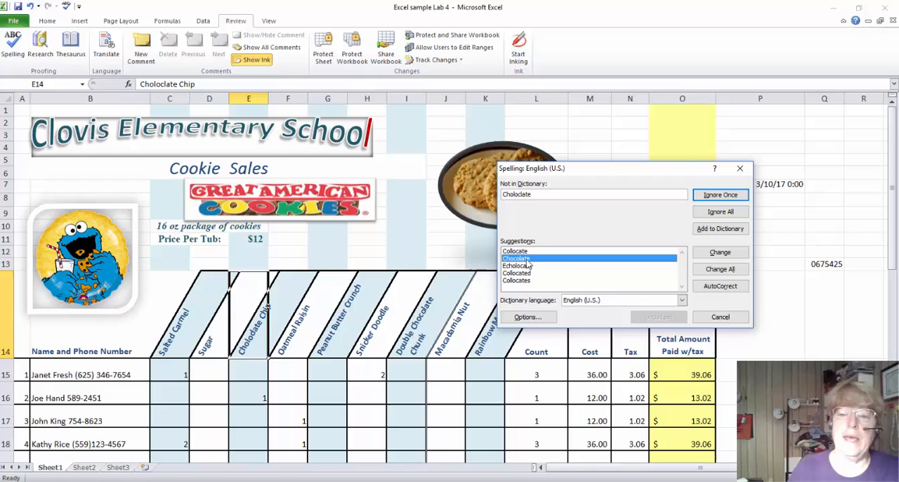
pyautogui.click(724, 254)
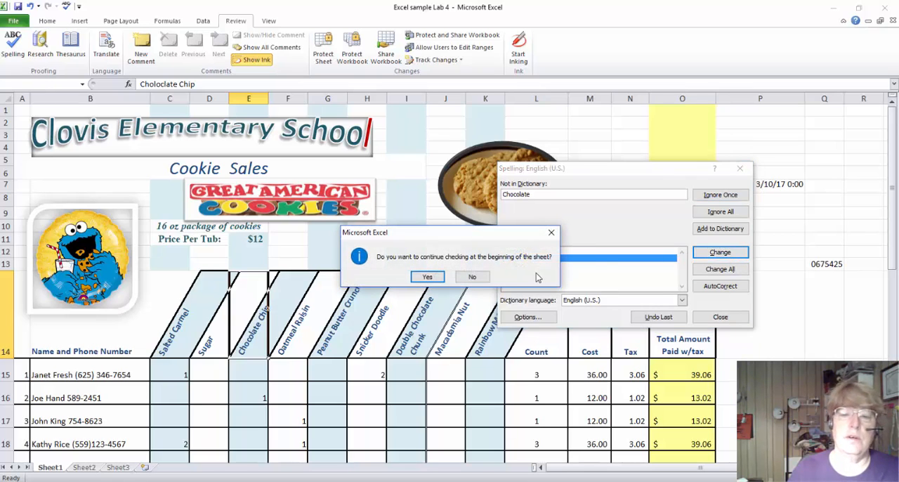
pyautogui.click(428, 277)
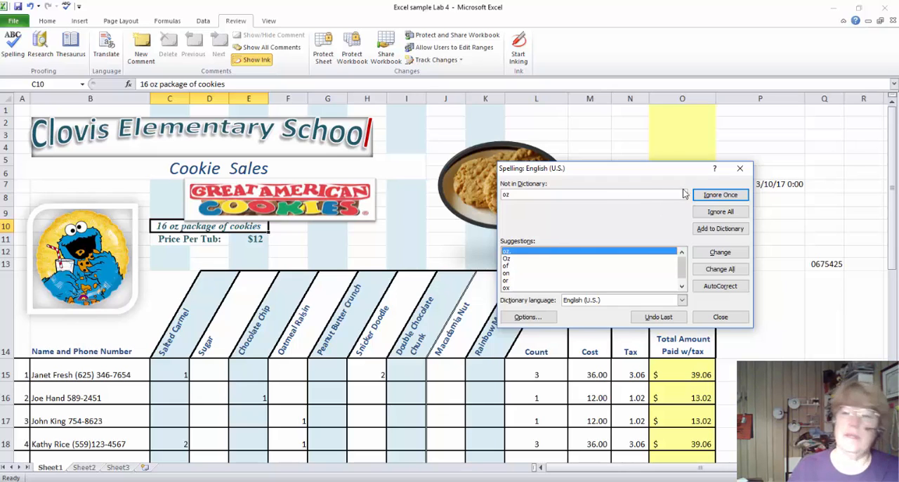
pyautogui.click(741, 170)
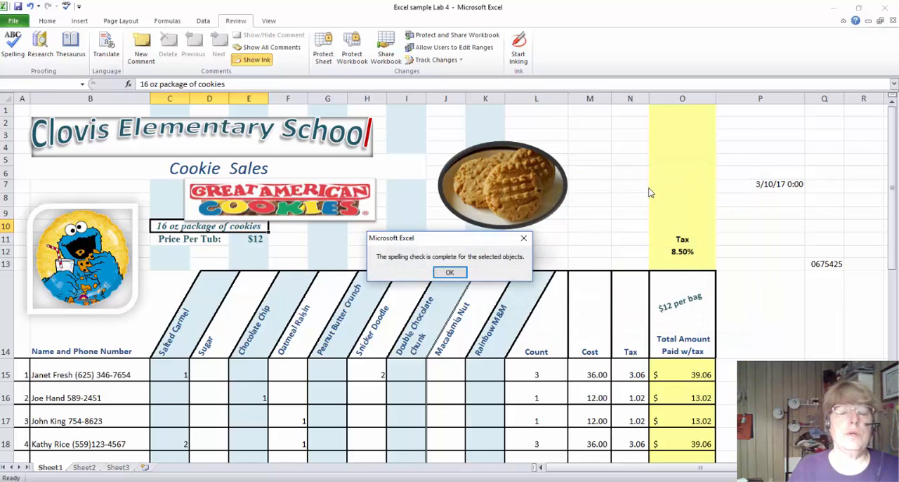
pyautogui.click(450, 273)
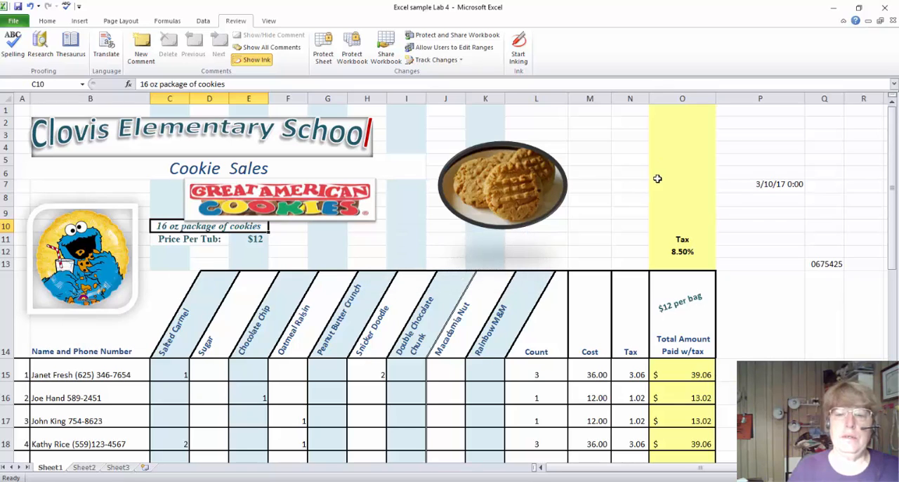
pyautogui.click(48, 21)
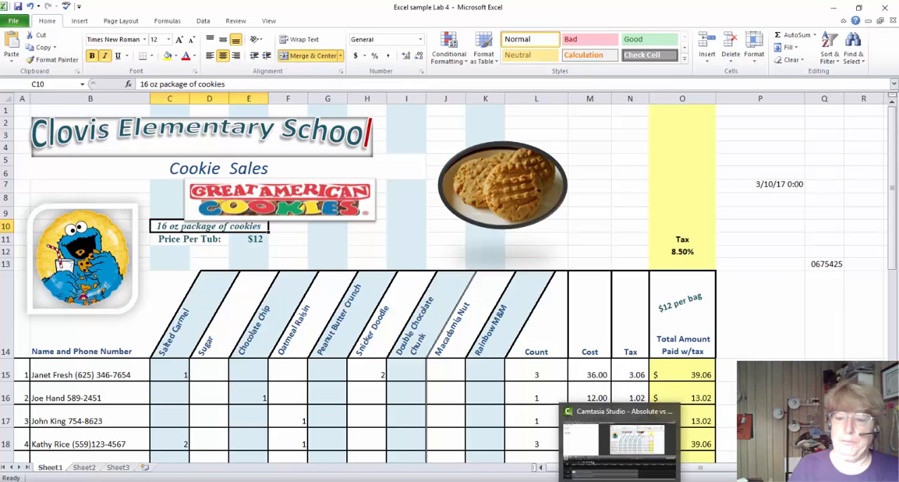
pyautogui.click(621, 409)
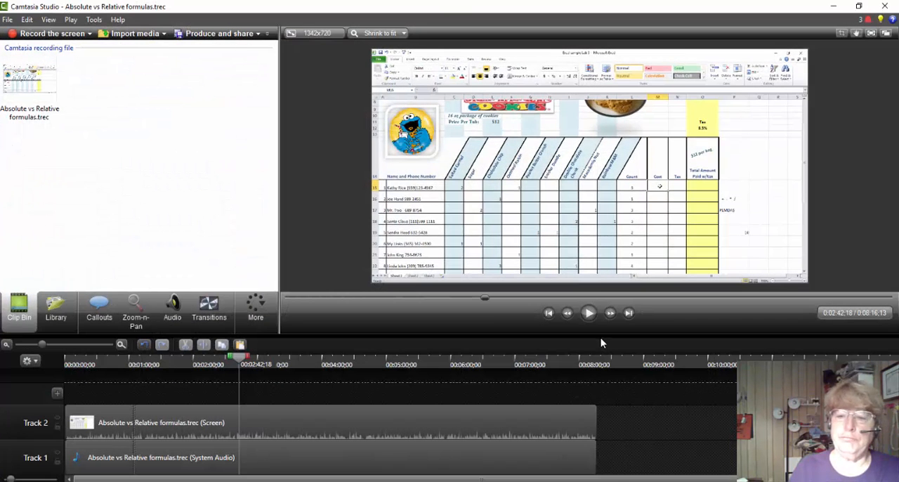
pyautogui.press('F10')
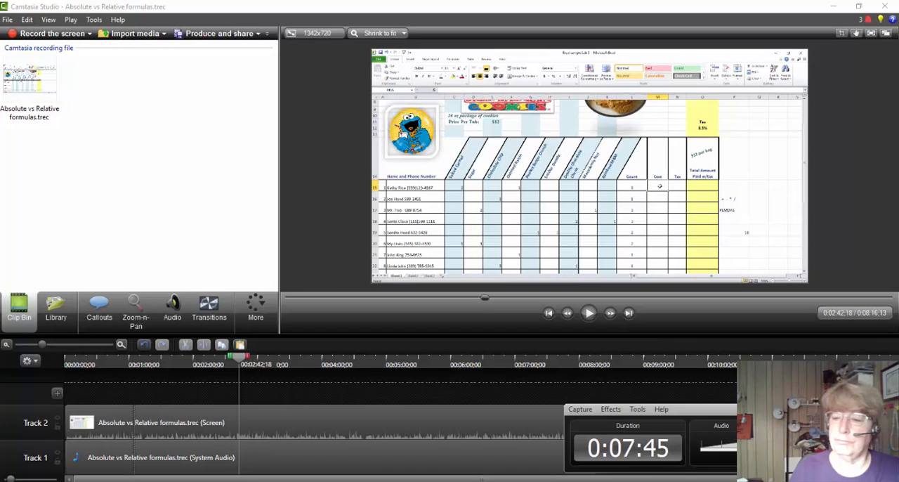